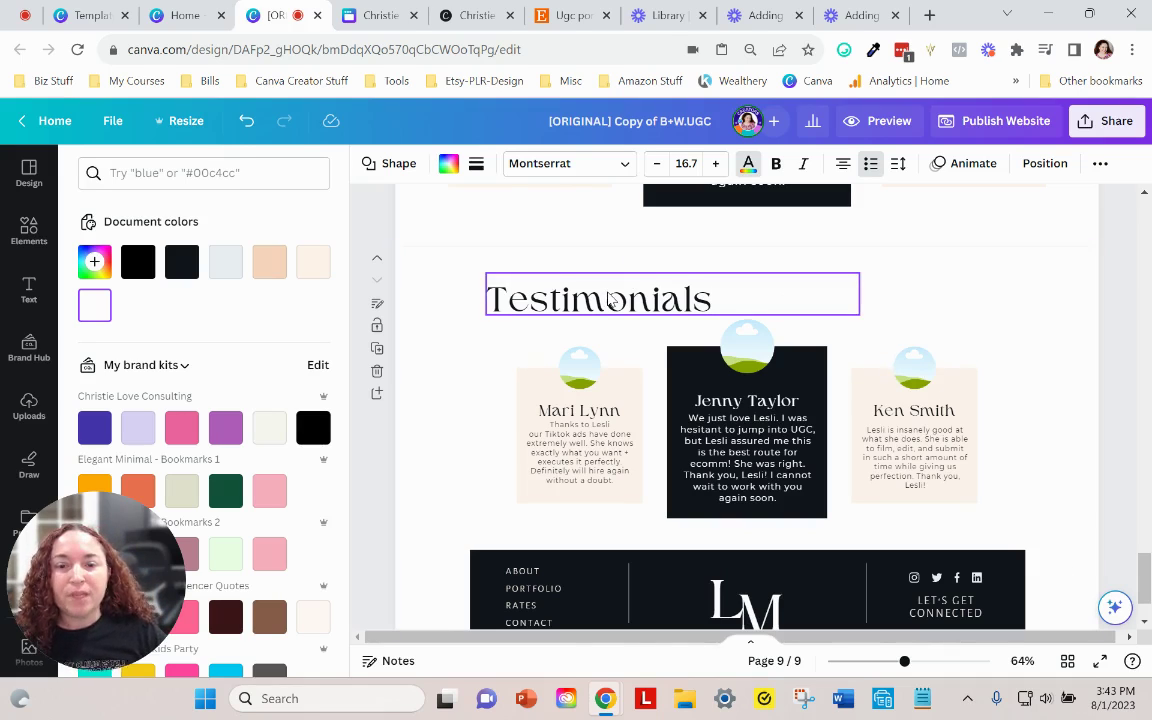
Step: Check the Testimonials heading on page 9 before copying the page
click(734, 302)
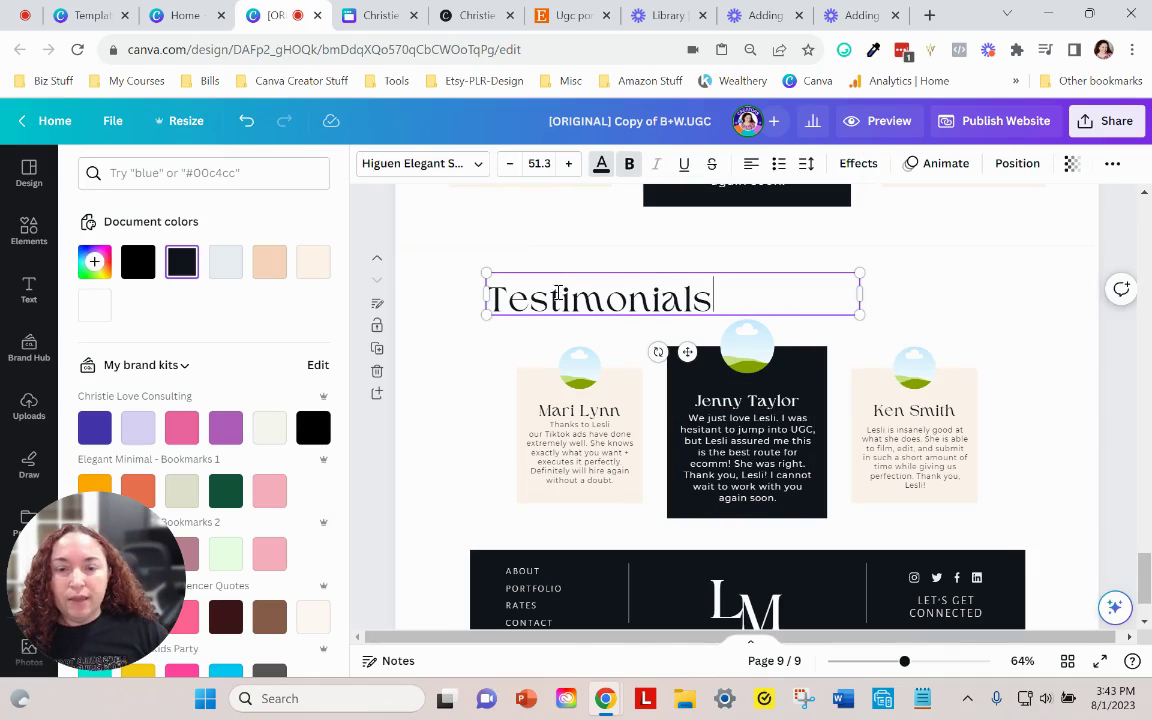
click(450, 378)
scroll(500, 420, down, 1)
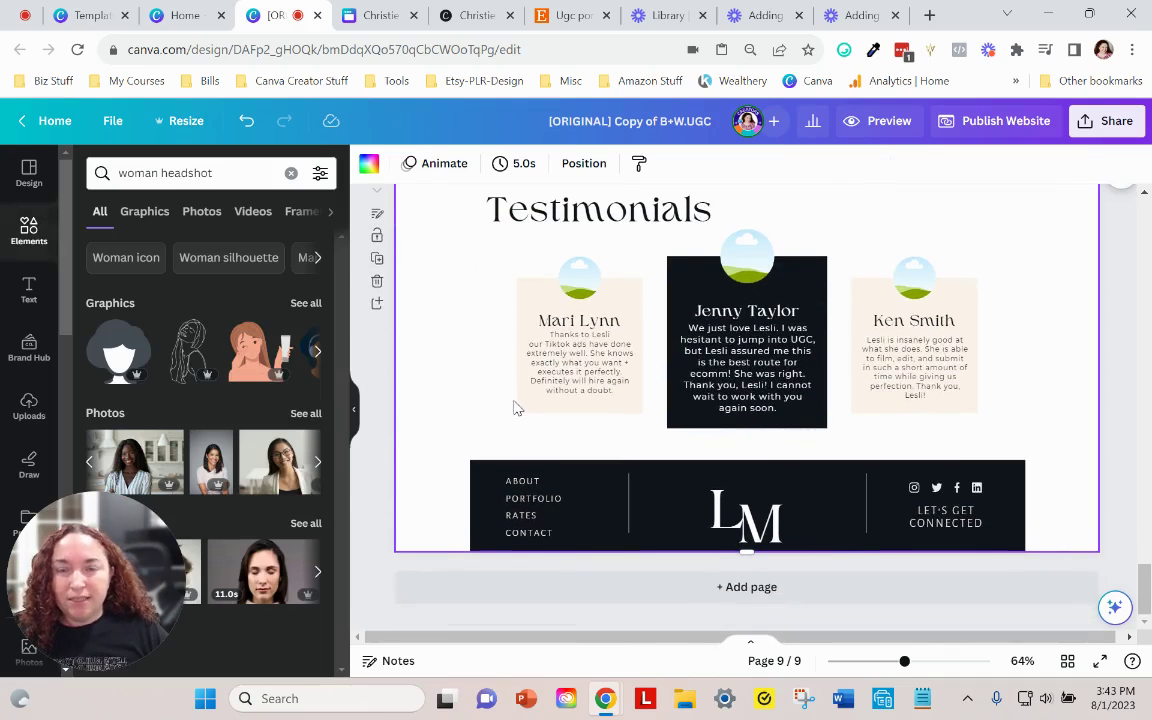
scroll(529, 408, up, 1)
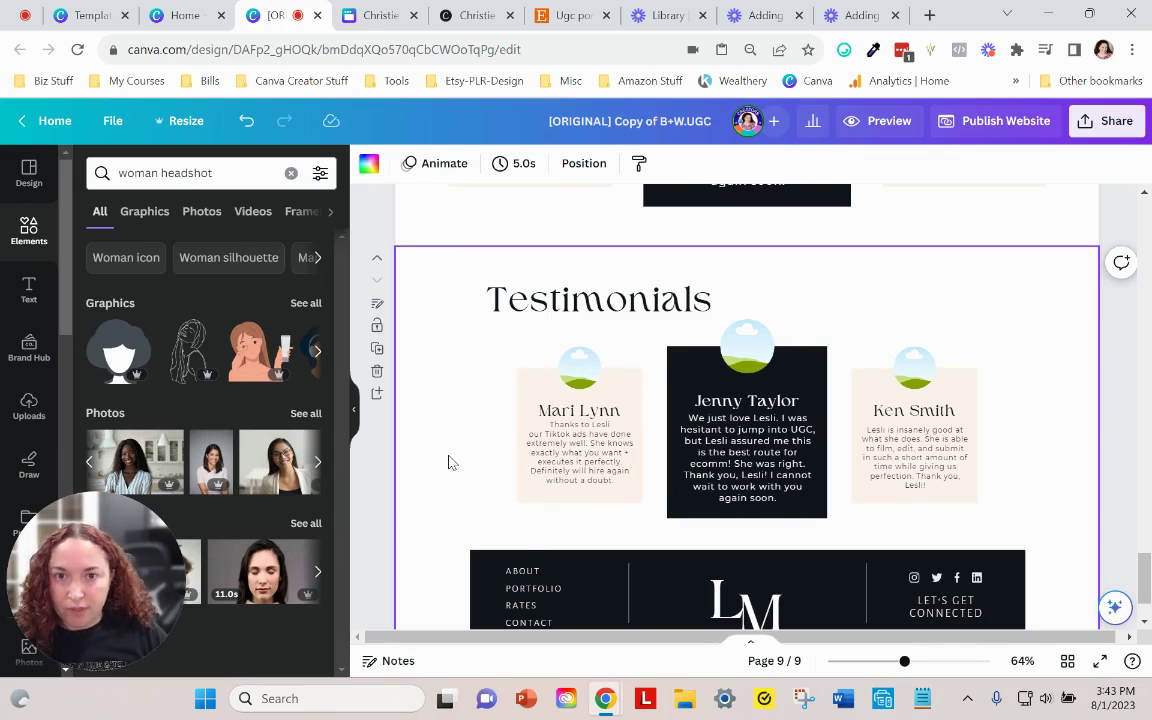
scroll(430, 472, up, 1)
scroll(430, 476, down, 2)
scroll(430, 476, up, 1)
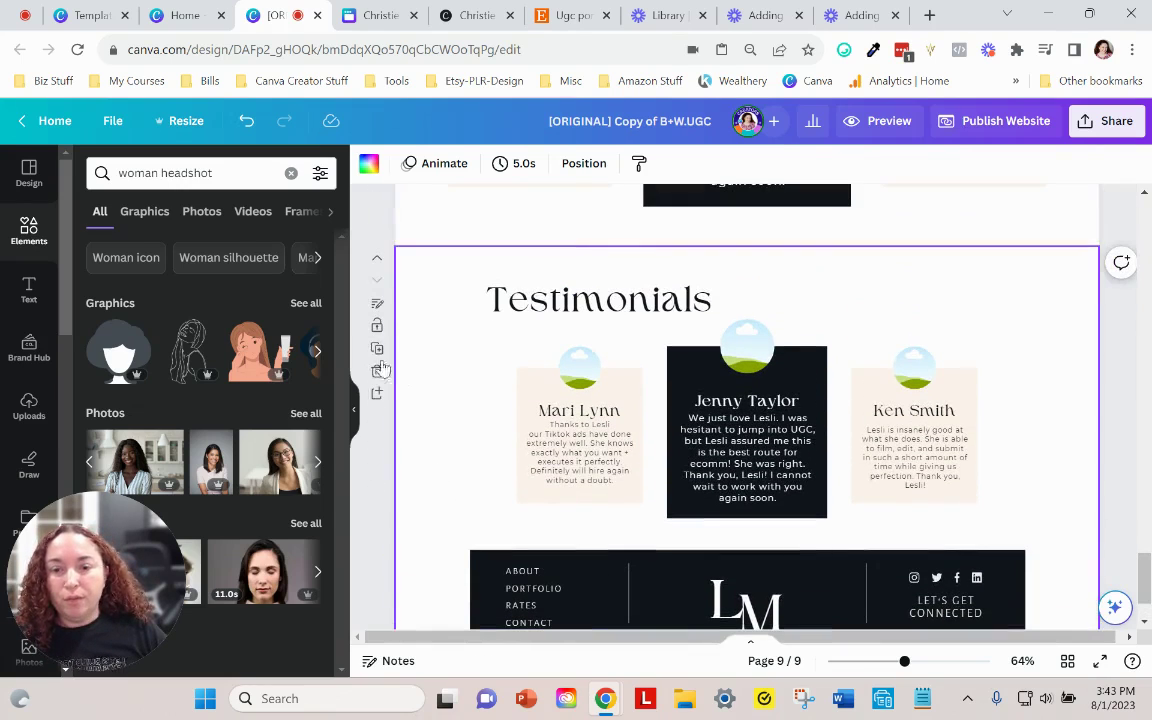
Step: Duplicate the Testimonials page, retitle the copy CONTACT, and delete its three testimonial cards
click(377, 348)
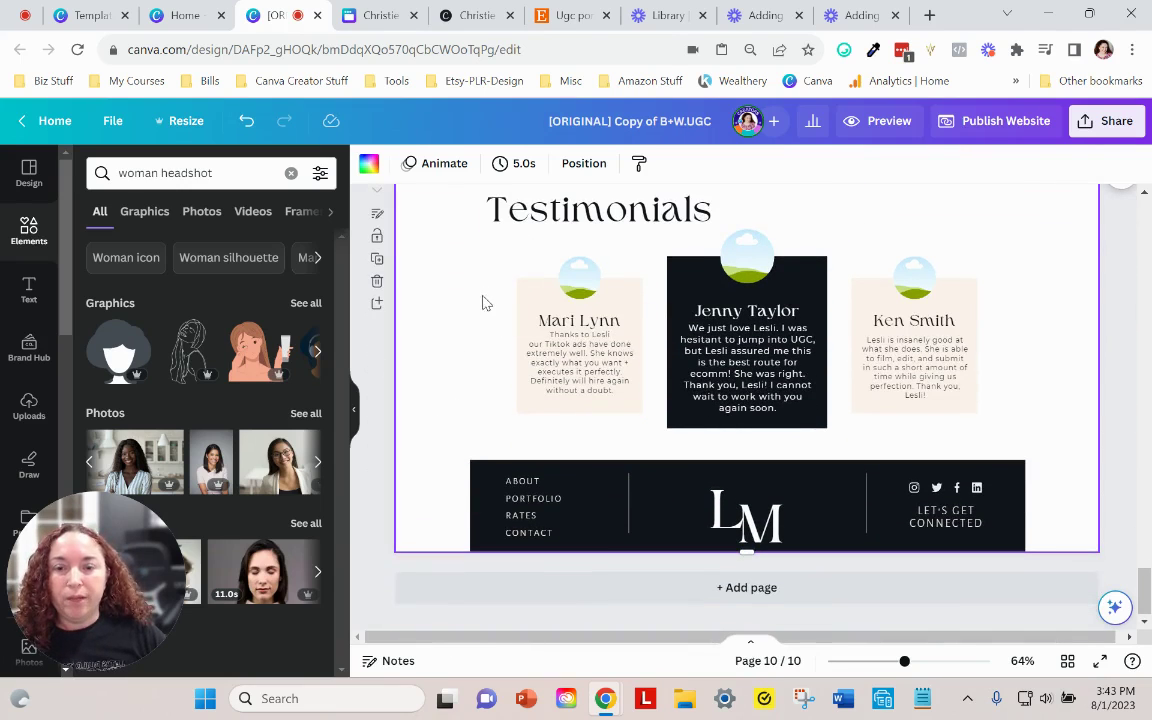
scroll(484, 302, up, 1)
click(598, 299)
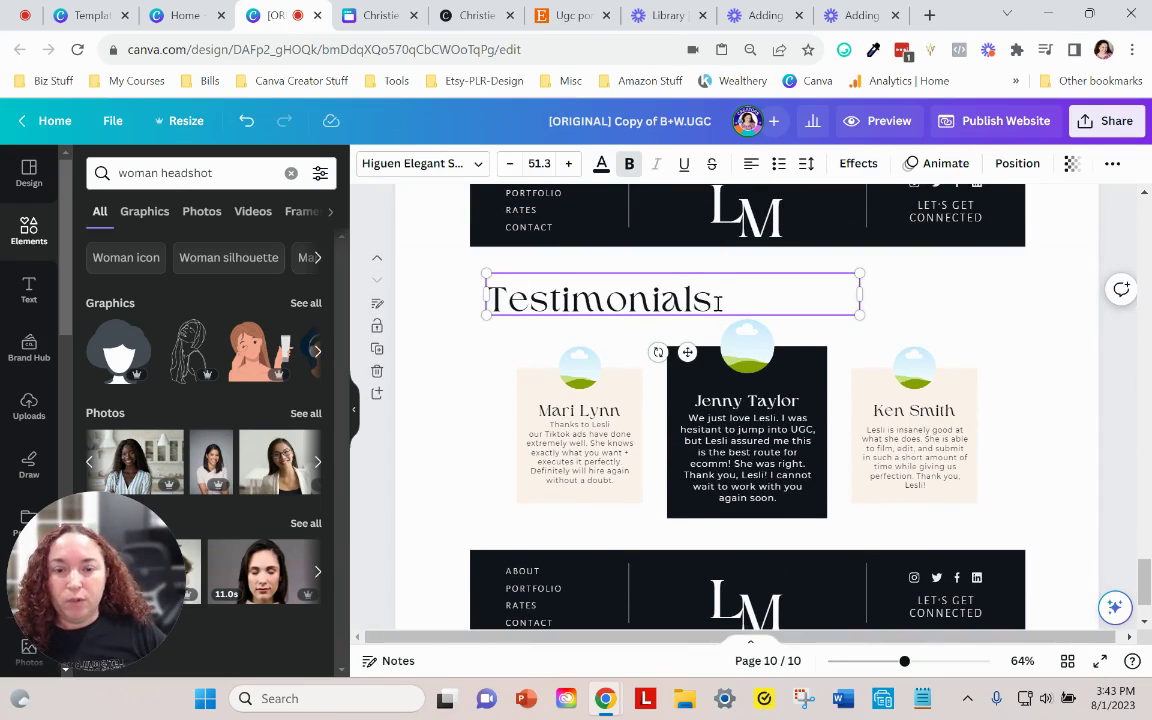
drag(718, 302, 490, 302)
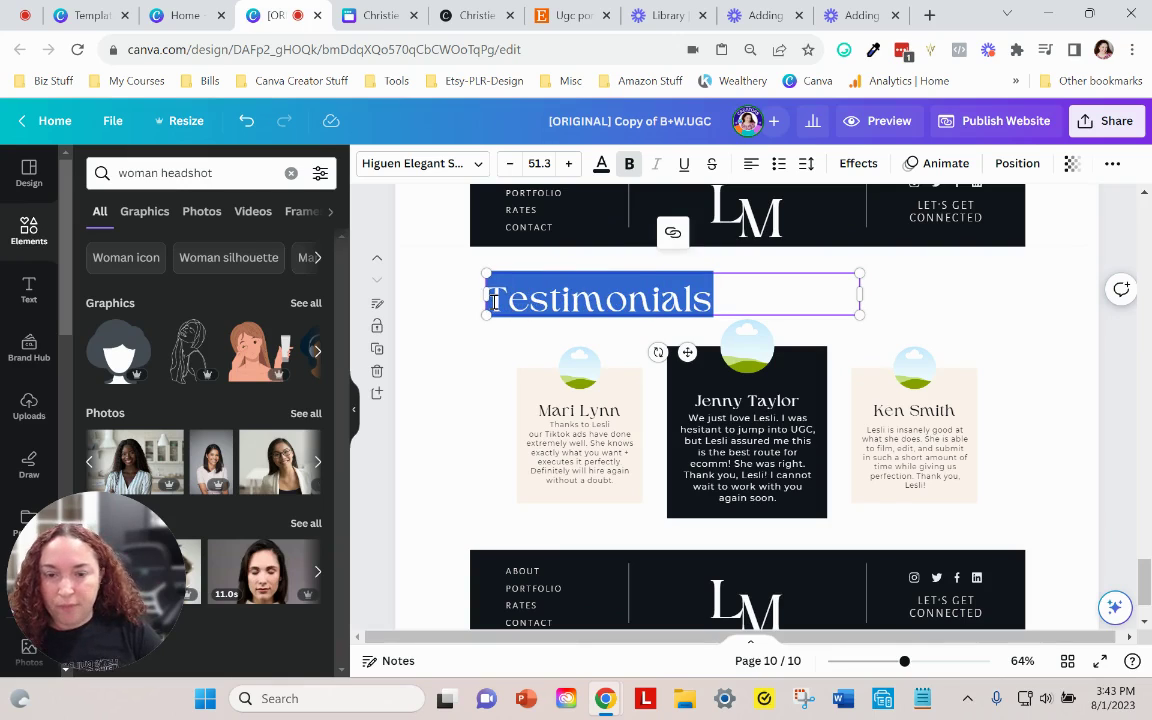
text(CONTACT)
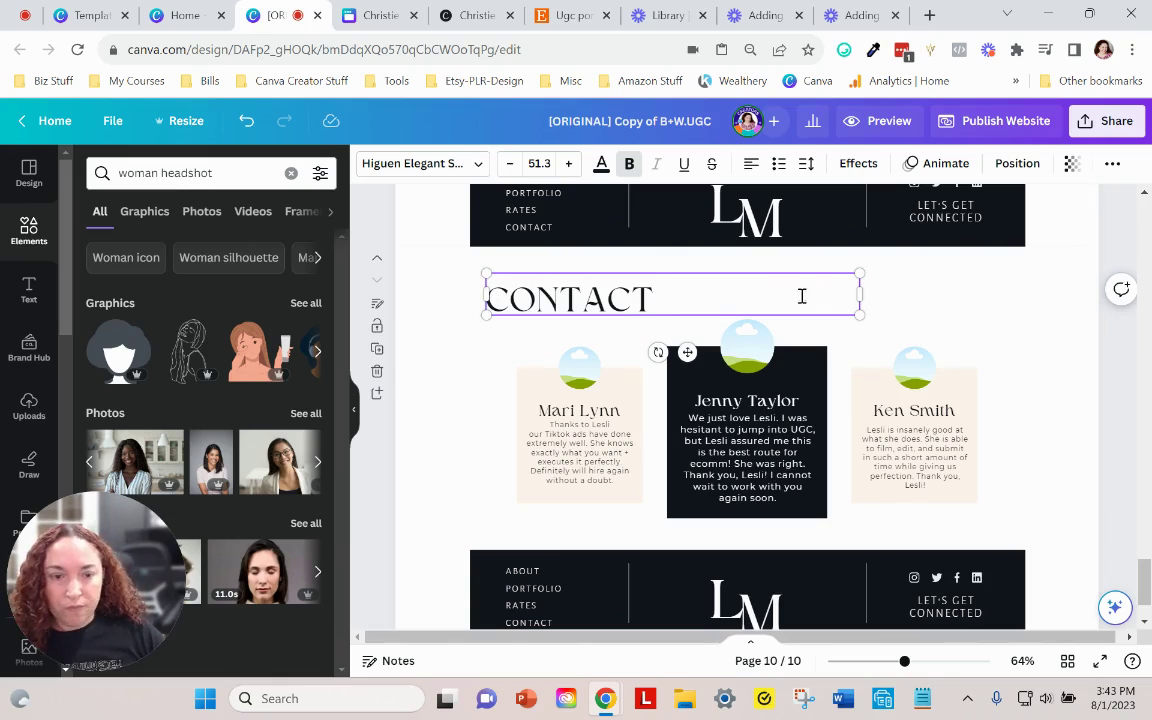
click(980, 309)
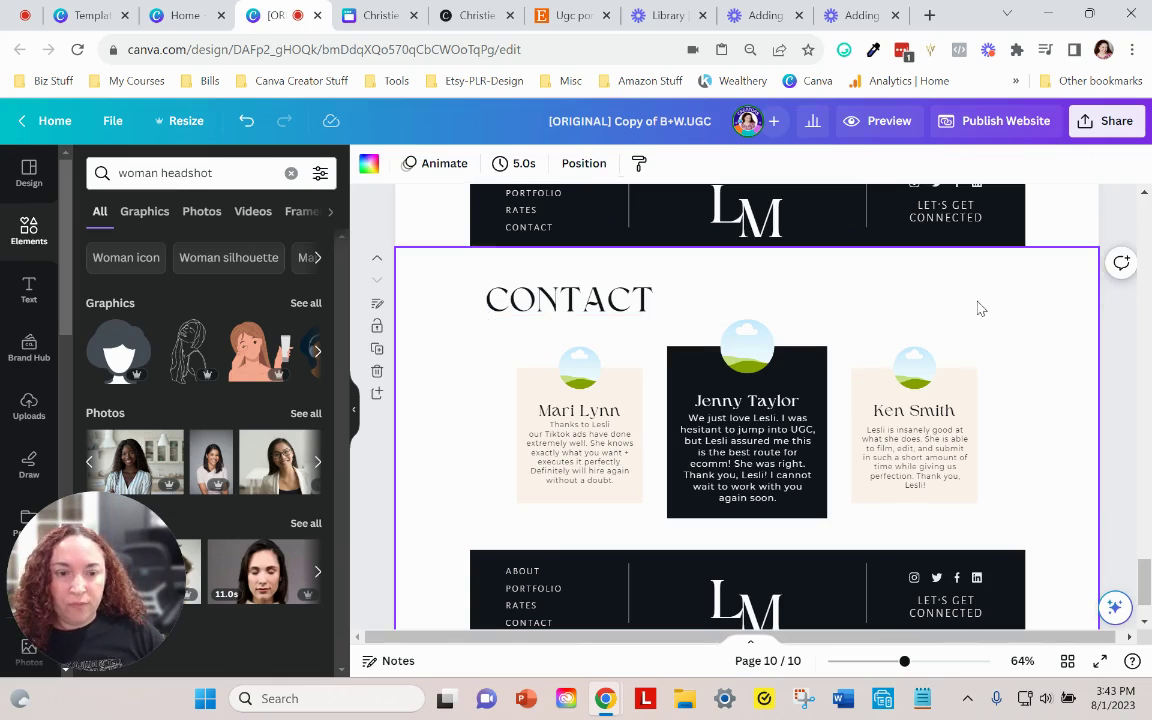
drag(463, 353, 1052, 485)
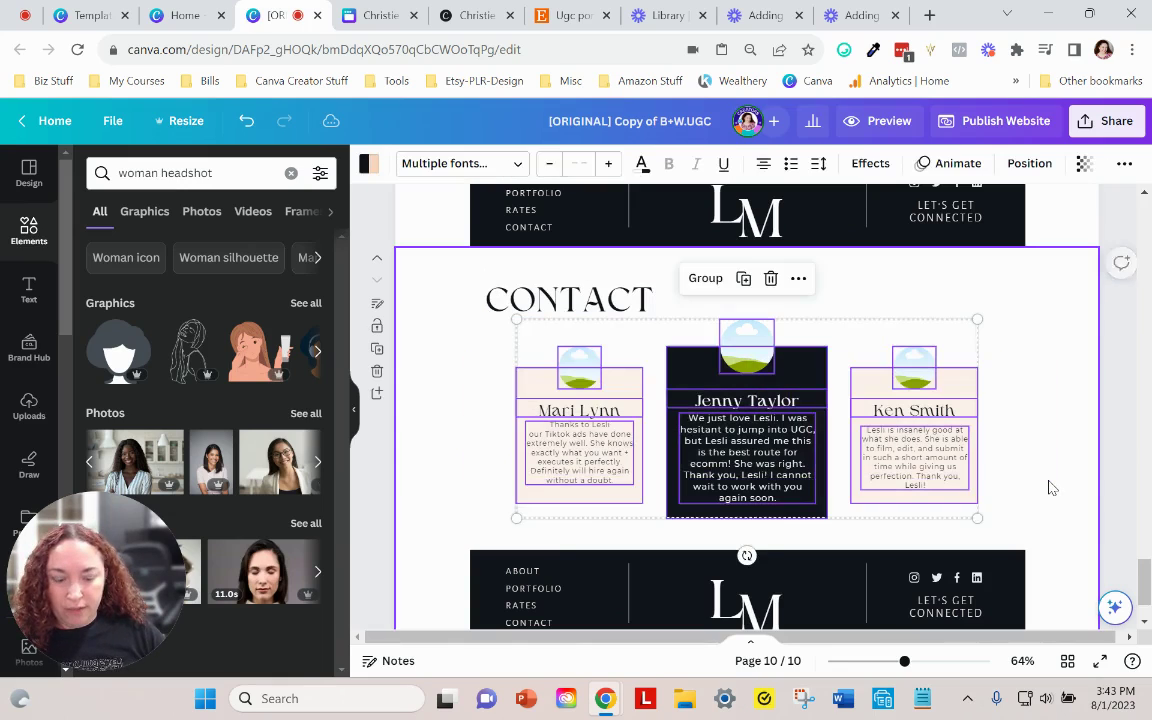
key(Delete)
Step: Browse the Elements library and its full Grids collection, then return to the library
scroll(900, 455, up, 1)
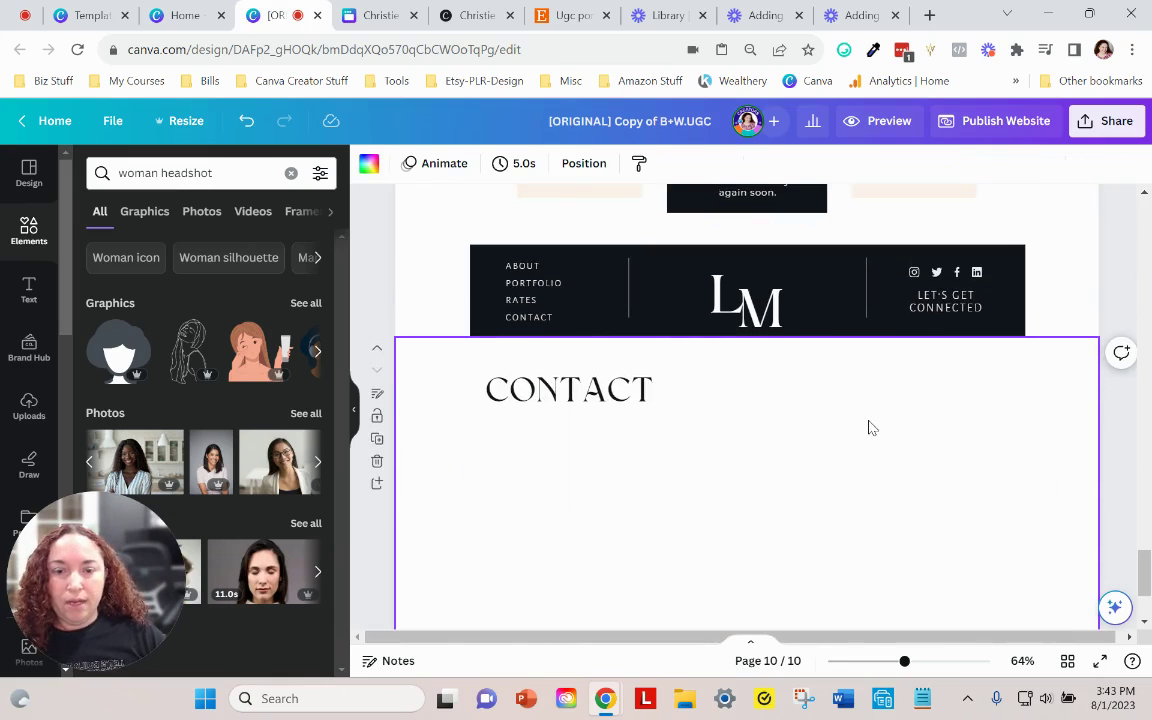
scroll(869, 427, down, 1)
scroll(870, 427, up, 3)
scroll(874, 426, up, 5)
scroll(890, 430, up, 3)
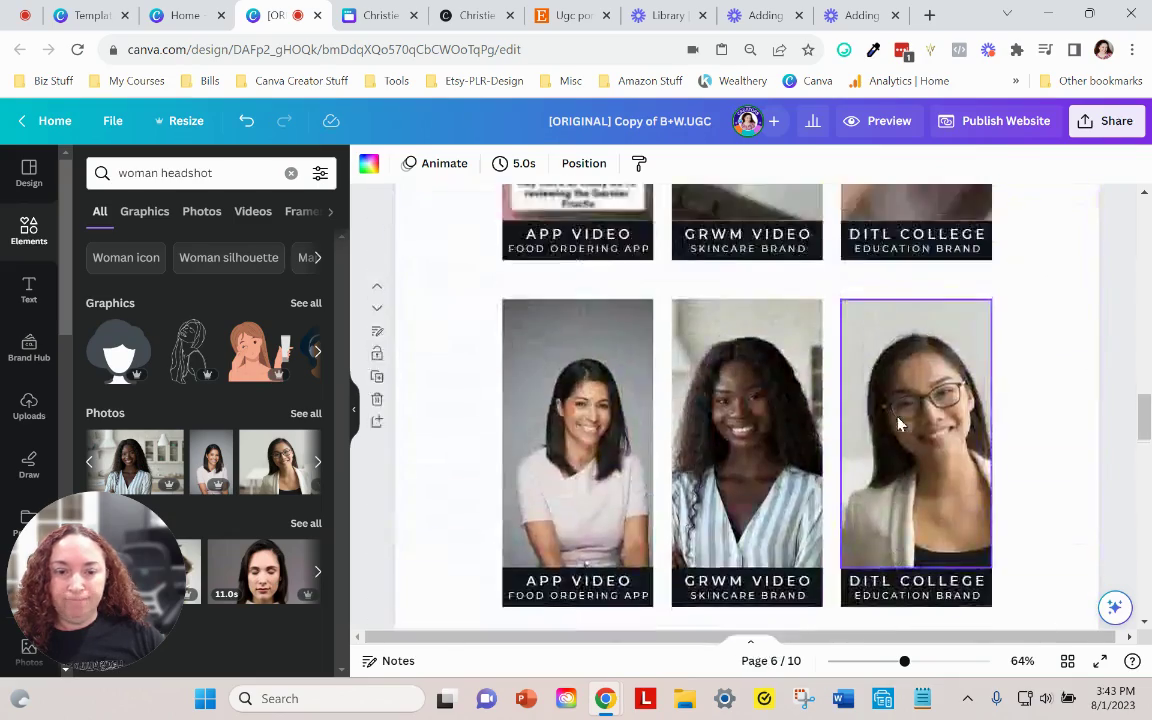
scroll(890, 430, up, 3)
scroll(896, 420, down, 3)
scroll(885, 413, down, 5)
scroll(874, 406, down, 5)
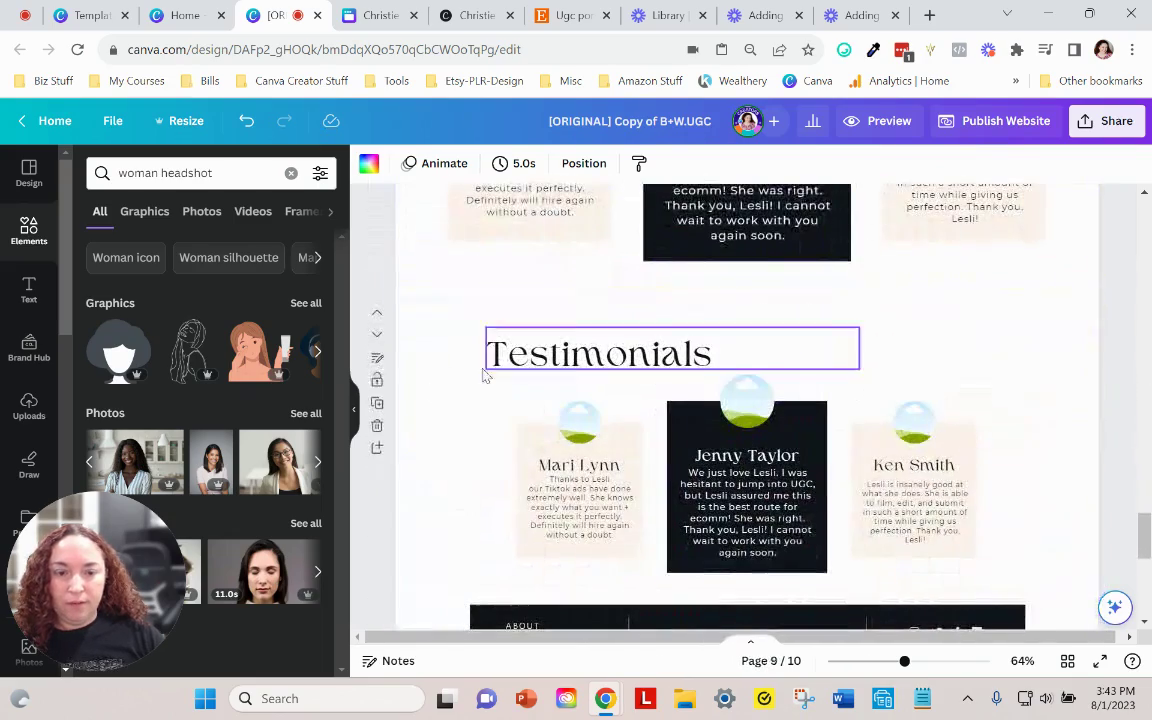
click(28, 248)
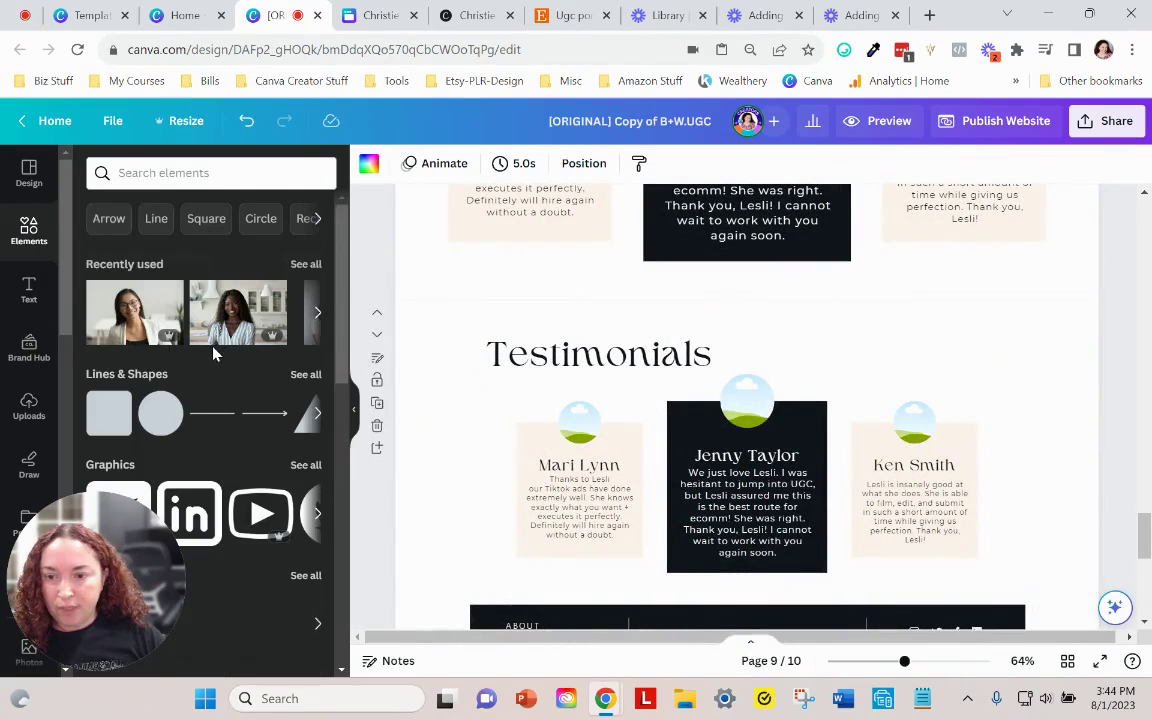
scroll(228, 343, down, 5)
scroll(231, 334, down, 5)
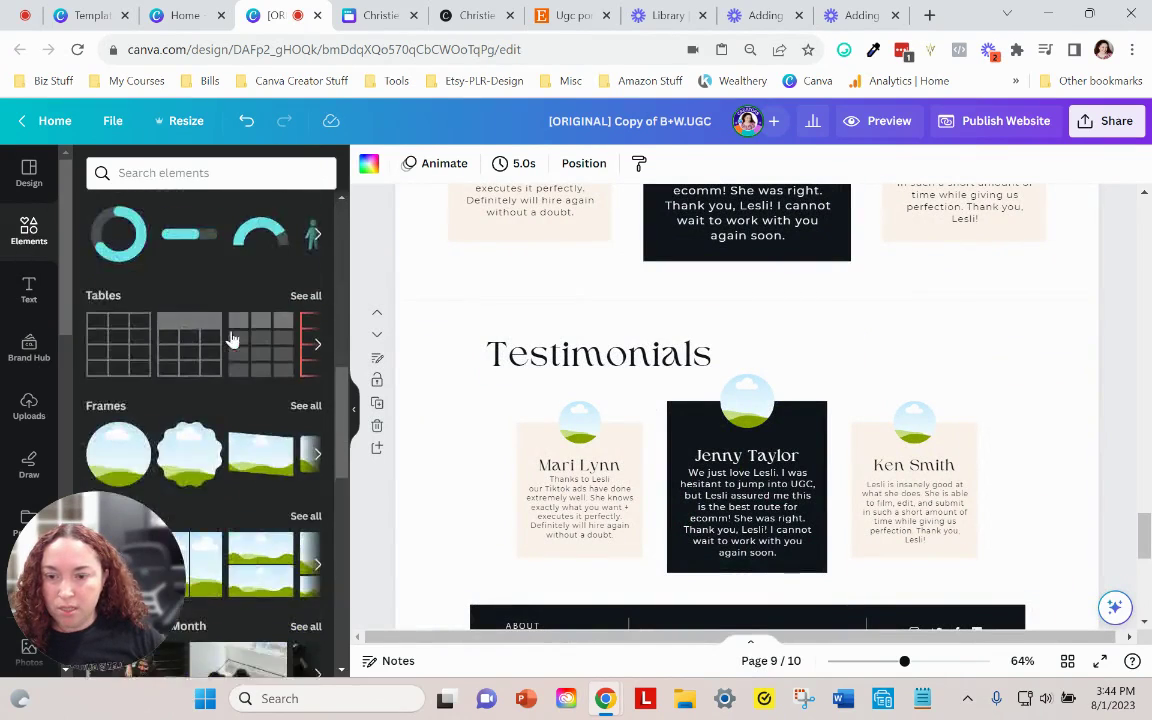
scroll(240, 340, down, 5)
scroll(259, 360, up, 1)
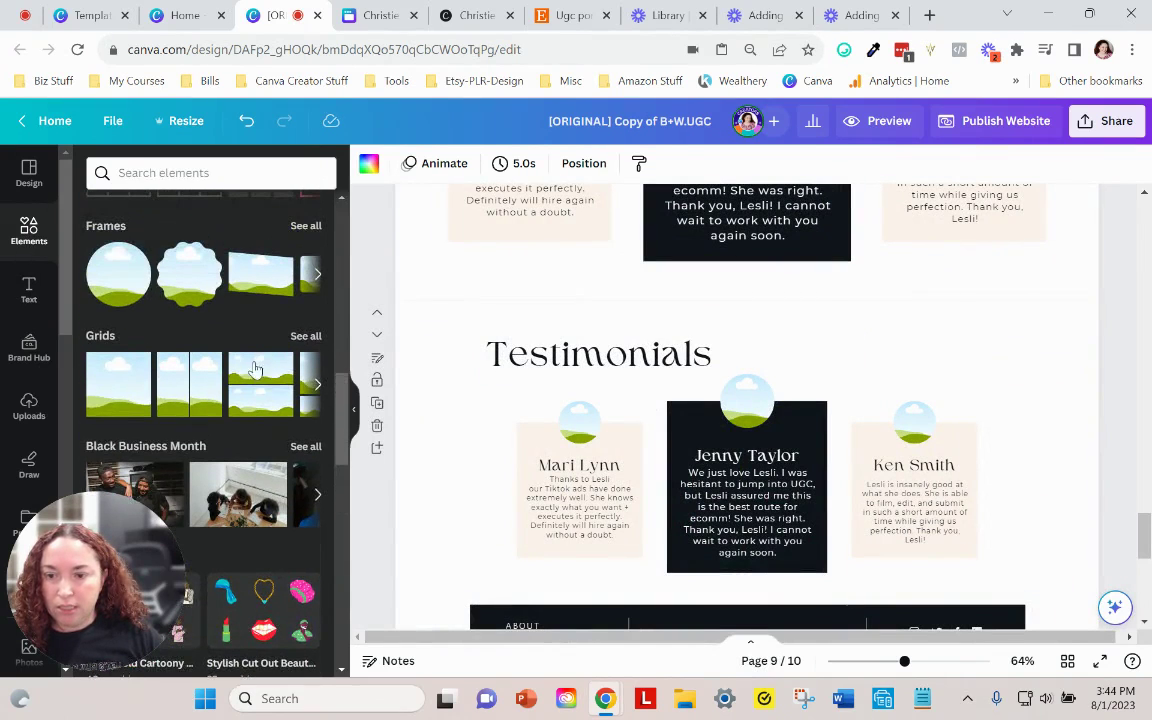
click(307, 337)
scroll(240, 373, down, 2)
scroll(265, 472, down, 3)
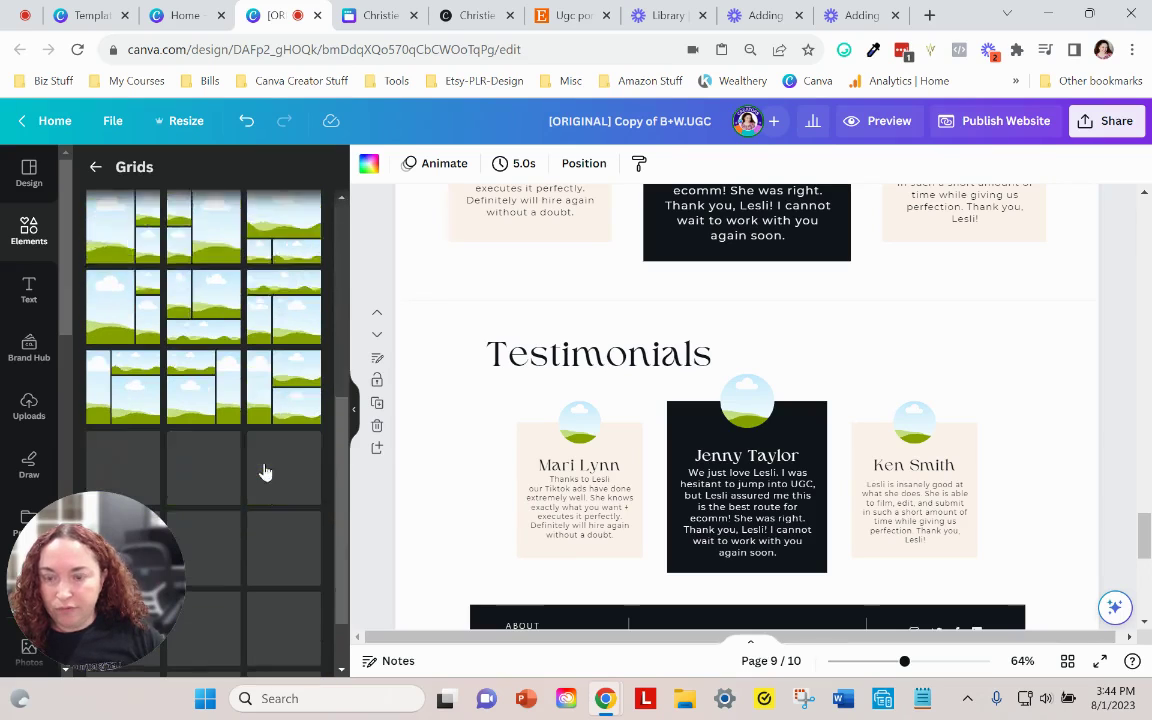
click(95, 166)
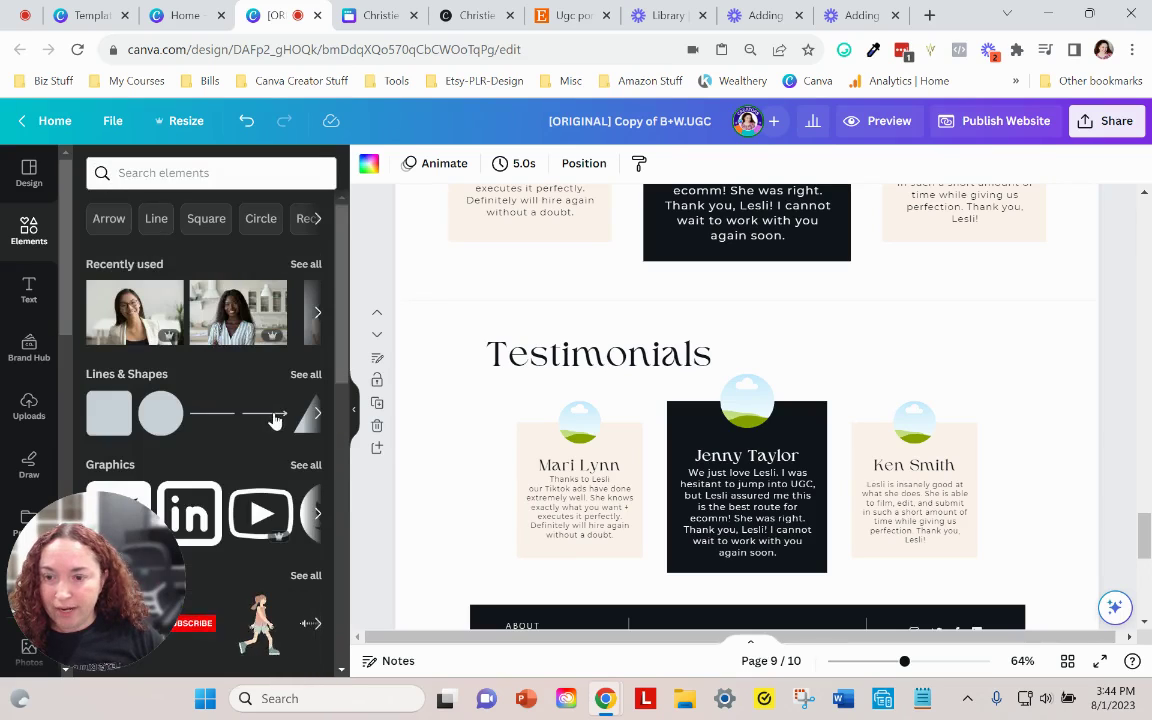
Step: Open the full Frames collection and scroll through the available frames
scroll(262, 411, down, 4)
scroll(260, 419, down, 4)
scroll(295, 385, down, 1)
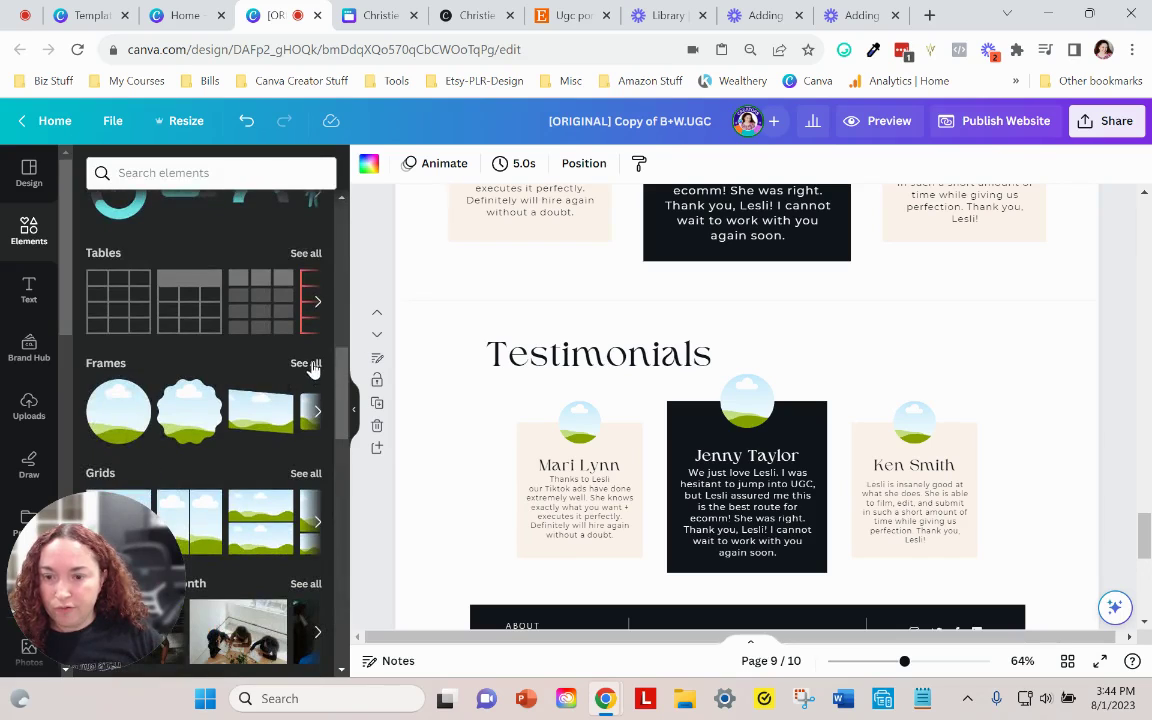
click(307, 363)
scroll(290, 411, down, 2)
scroll(260, 395, down, 2)
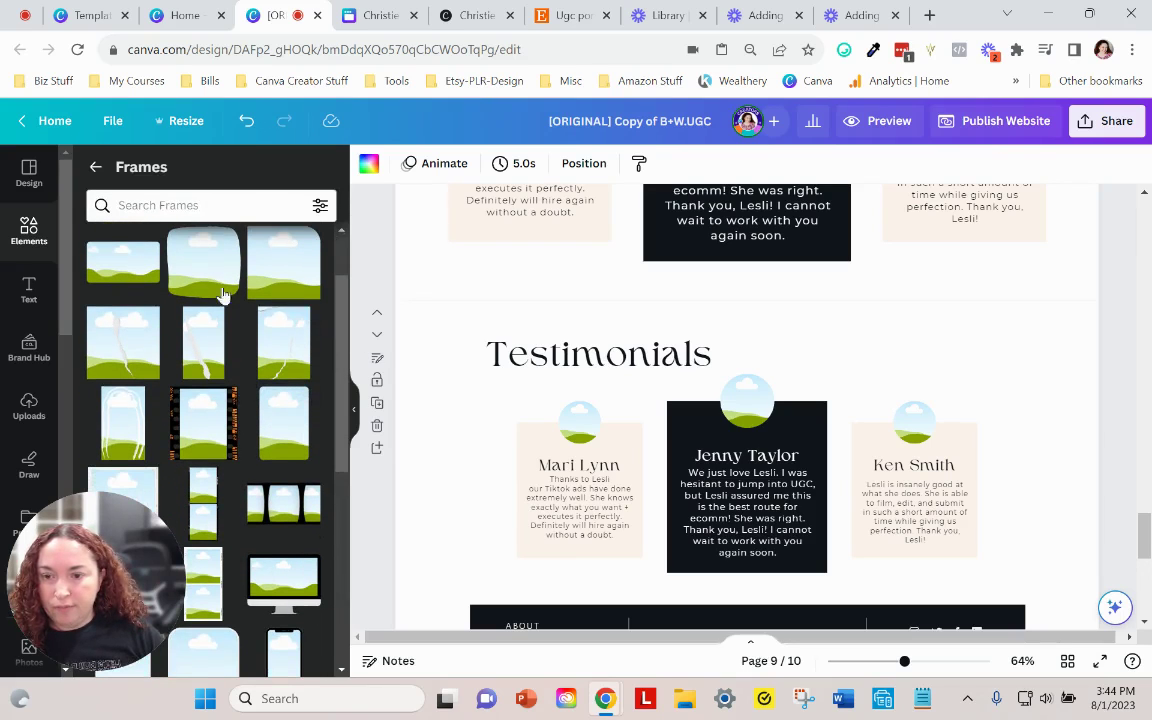
scroll(223, 295, up, 2)
scroll(789, 458, down, 3)
scroll(784, 445, down, 2)
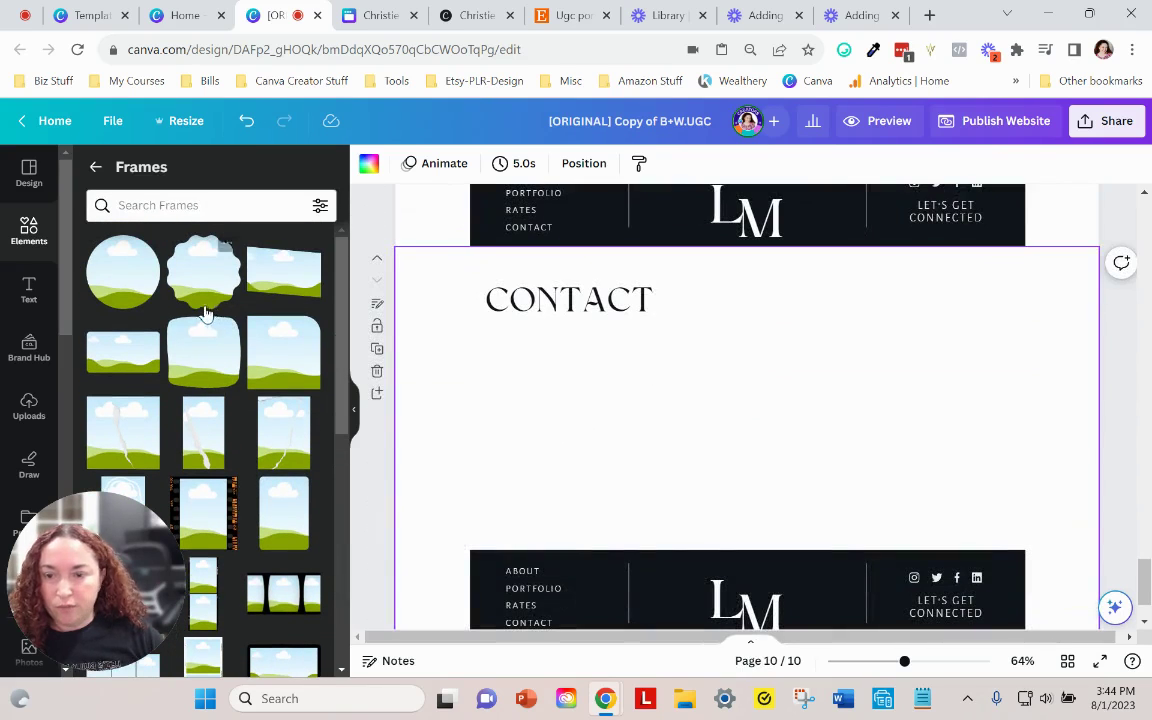
Step: Add a rounded-square frame, move it right, and size it level with the CONTACT heading
click(233, 355)
drag(766, 399, 946, 365)
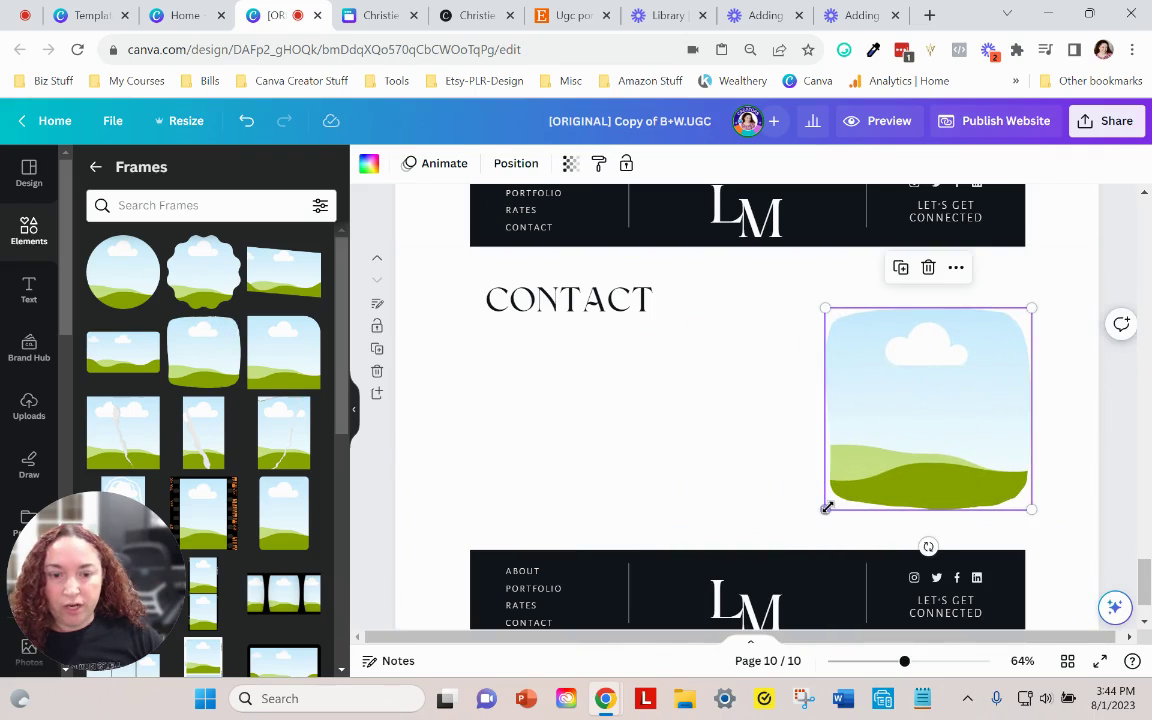
drag(826, 508, 797, 535)
drag(897, 447, 899, 442)
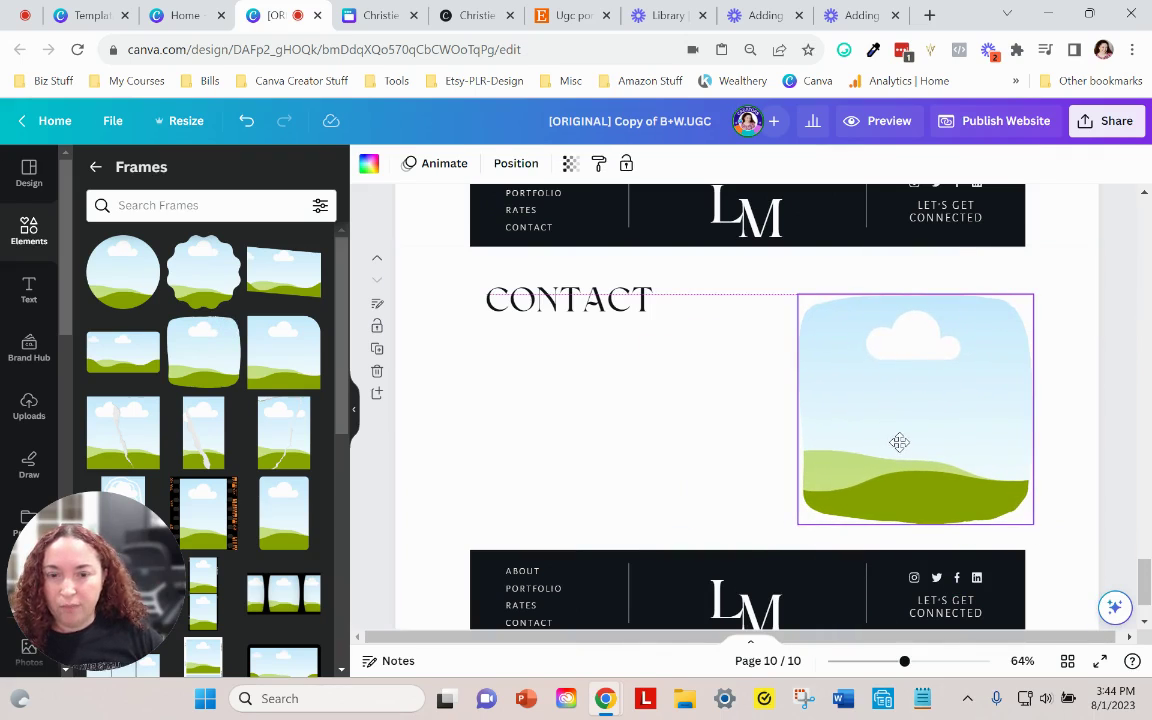
drag(1032, 296, 1024, 300)
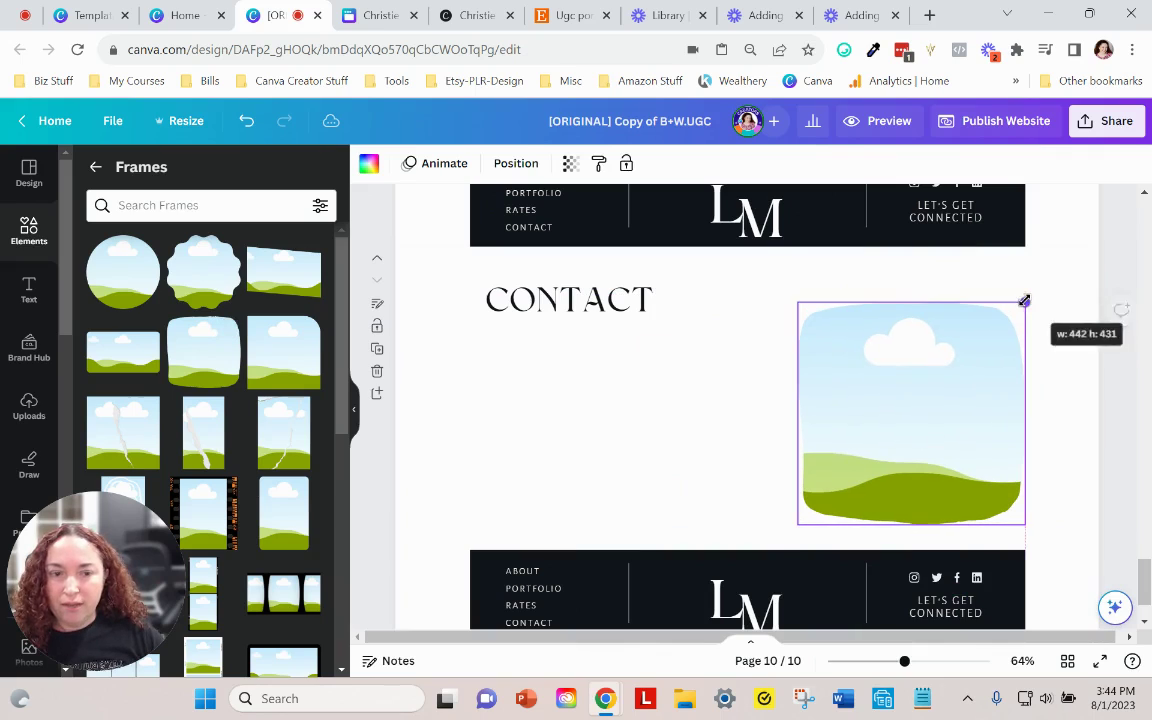
click(579, 442)
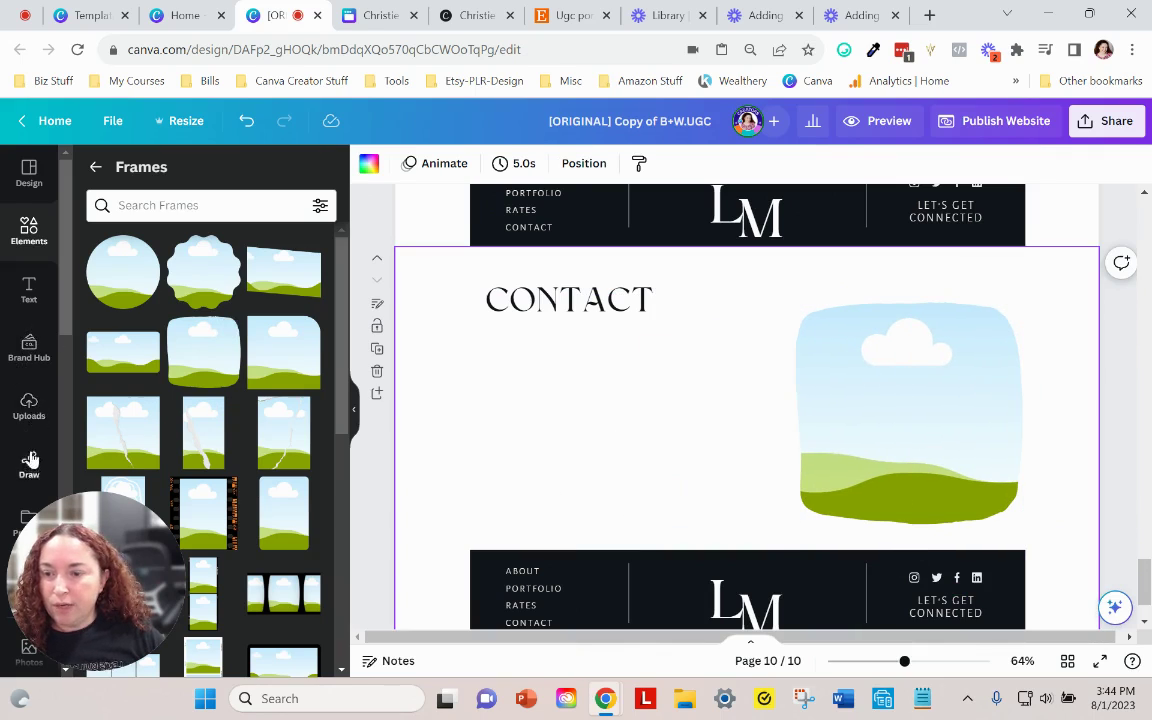
Step: Drop the pink-top headshot from the Selfies folder into the frame and adjust its crop
scroll(31, 440, down, 3)
scroll(38, 390, down, 2)
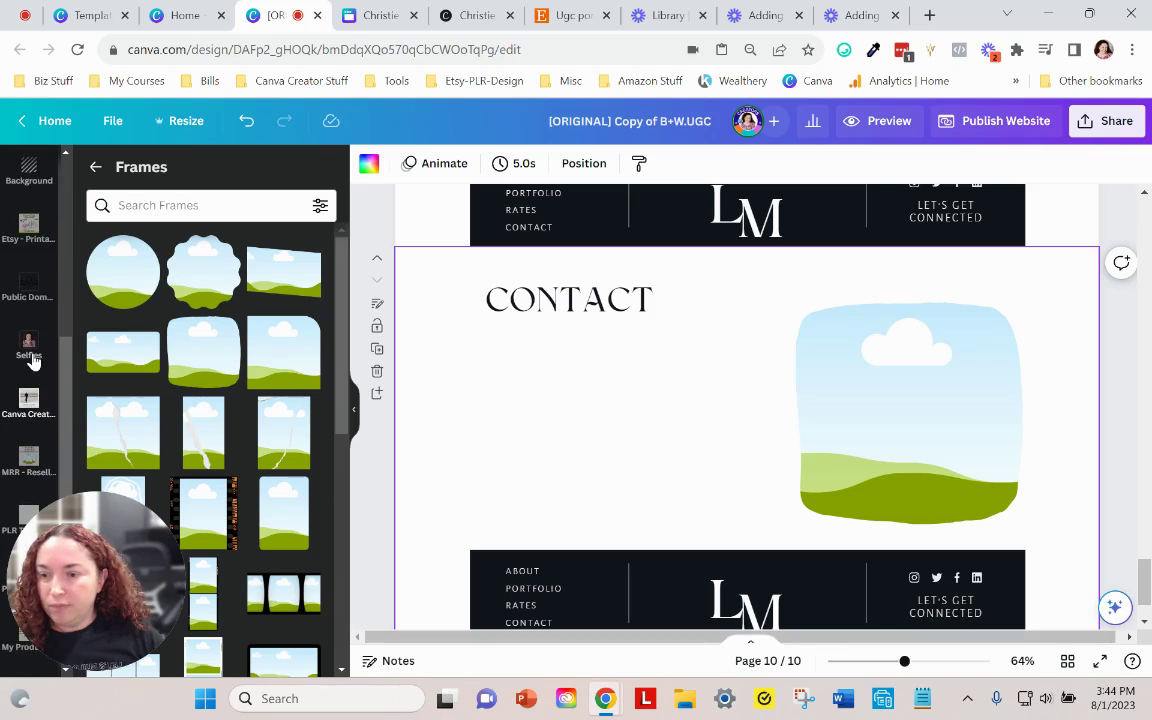
click(31, 355)
scroll(240, 430, down, 2)
scroll(240, 430, down, 1)
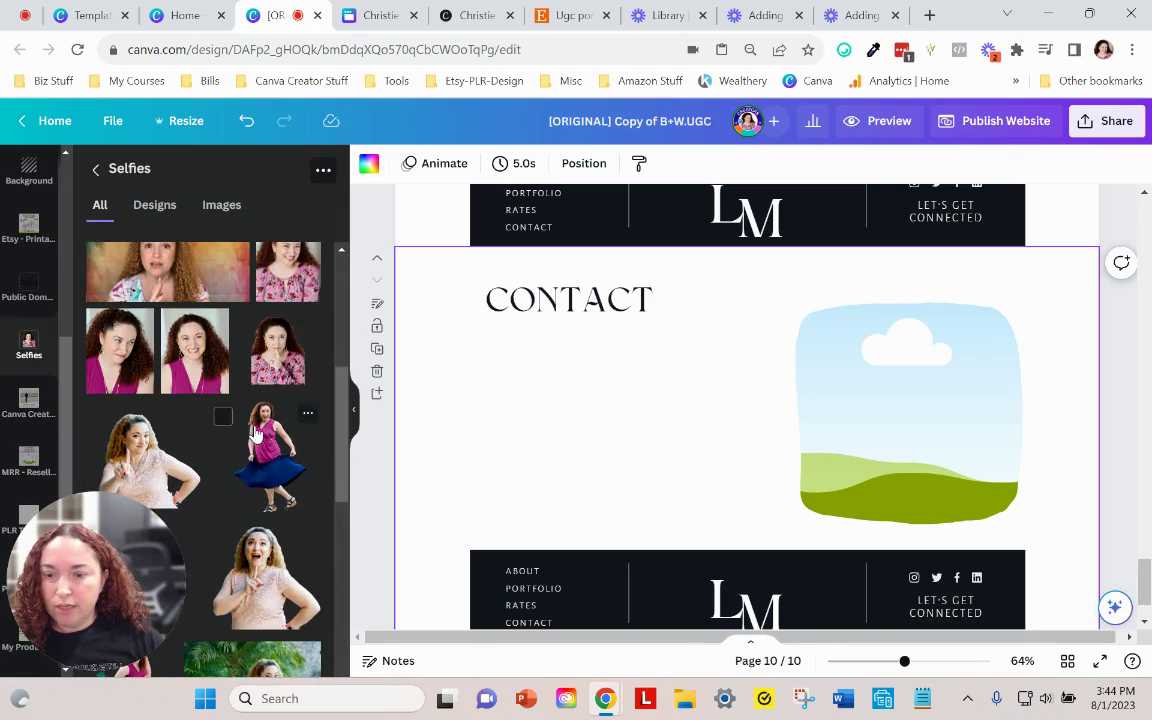
scroll(255, 420, up, 4)
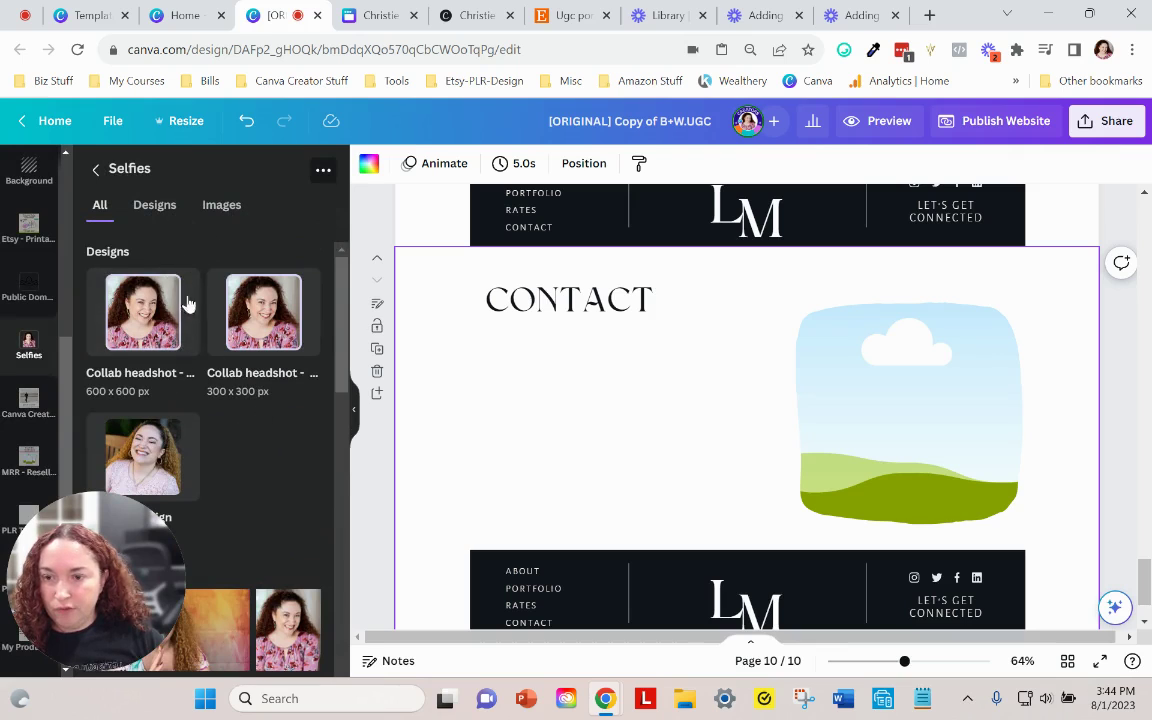
scroll(239, 375, down, 2)
scroll(215, 420, down, 1)
mouse_move(195, 455)
mouse_down()
mouse_move(910, 420)
mouse_move(931, 437)
mouse_up()
double_click(937, 418)
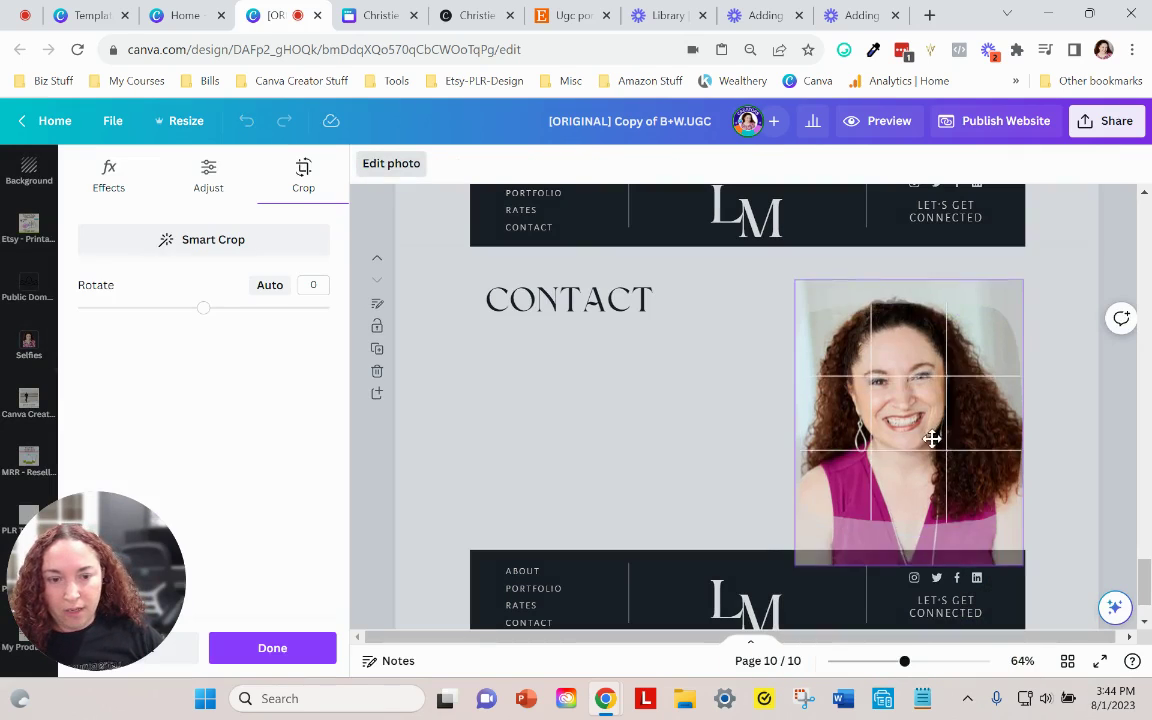
click(1044, 442)
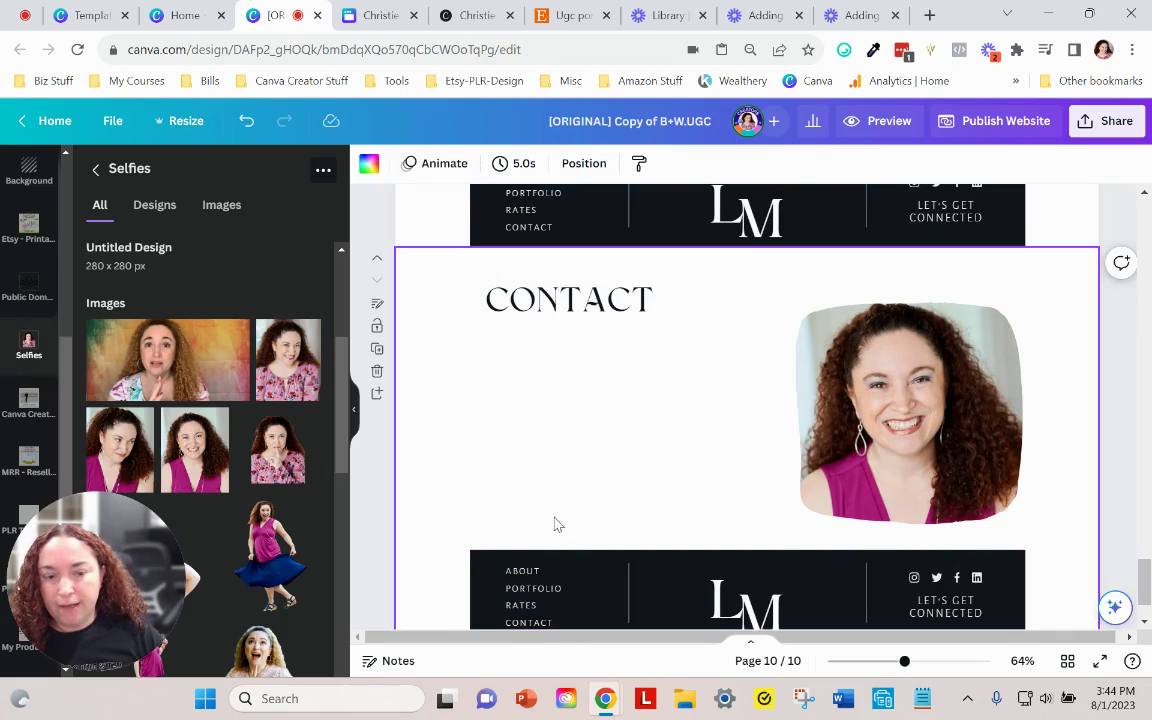
Step: Add a widened text box under CONTACT reading EMAIL ADDRESS
scroll(518, 471, up, 2)
key(t)
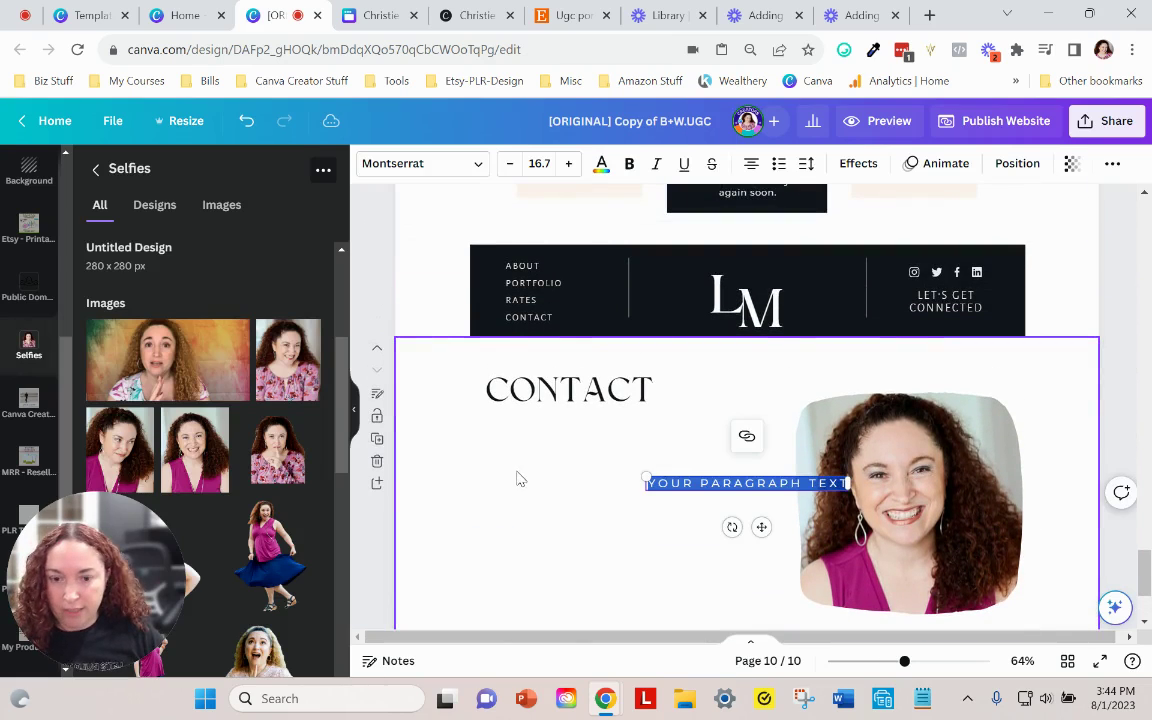
drag(592, 490, 600, 490)
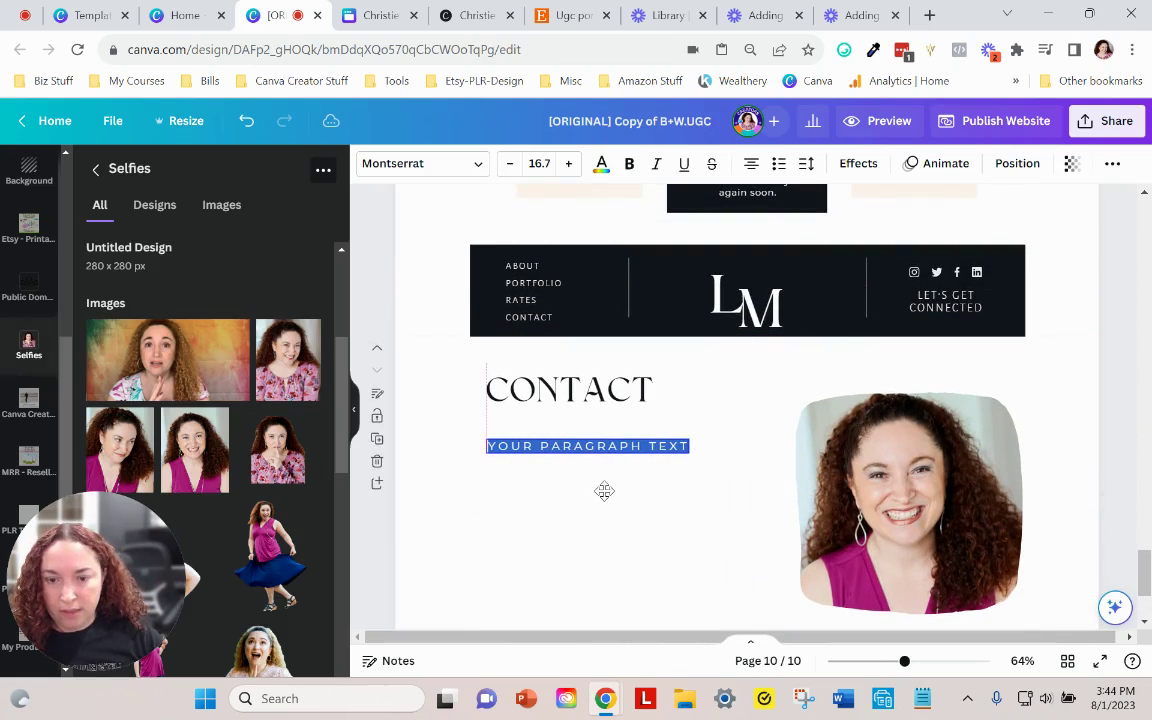
drag(691, 447, 713, 447)
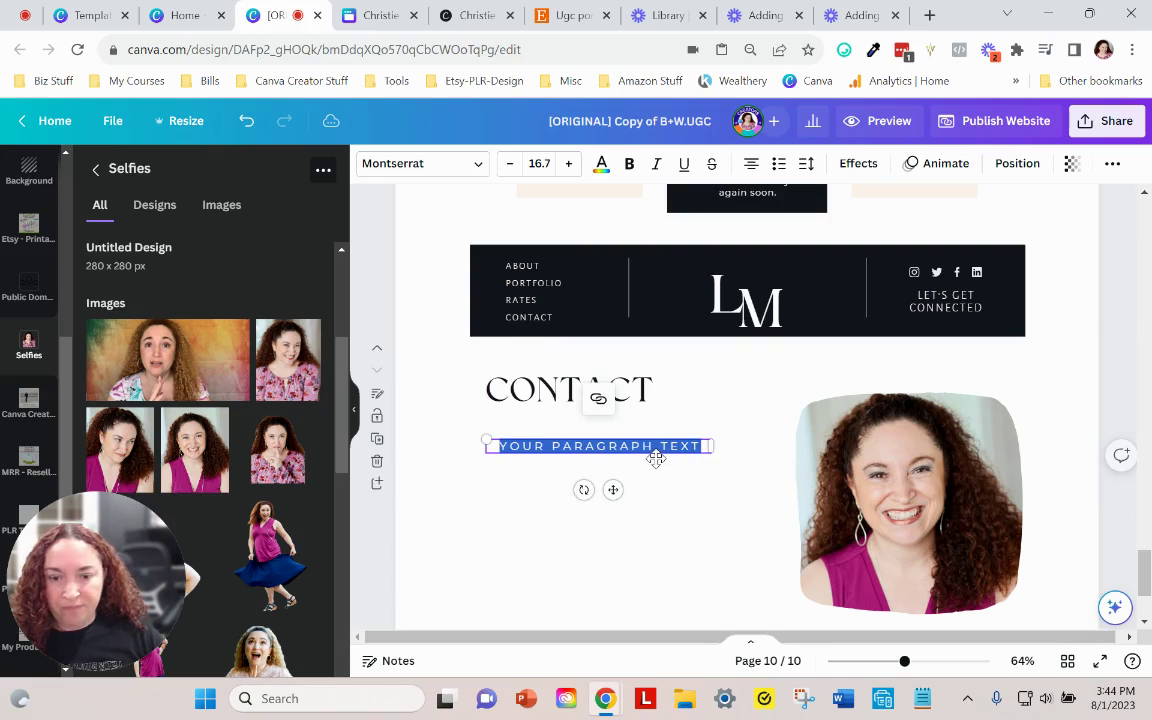
text(EMAIL)
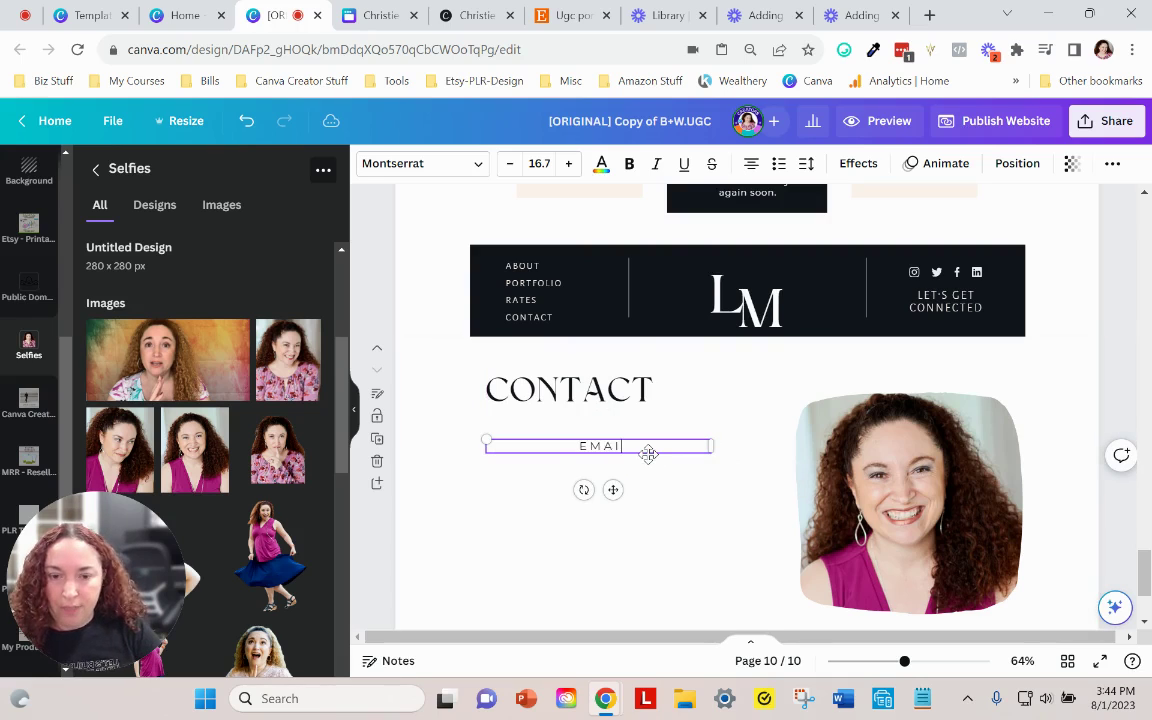
text( ADDRESS)
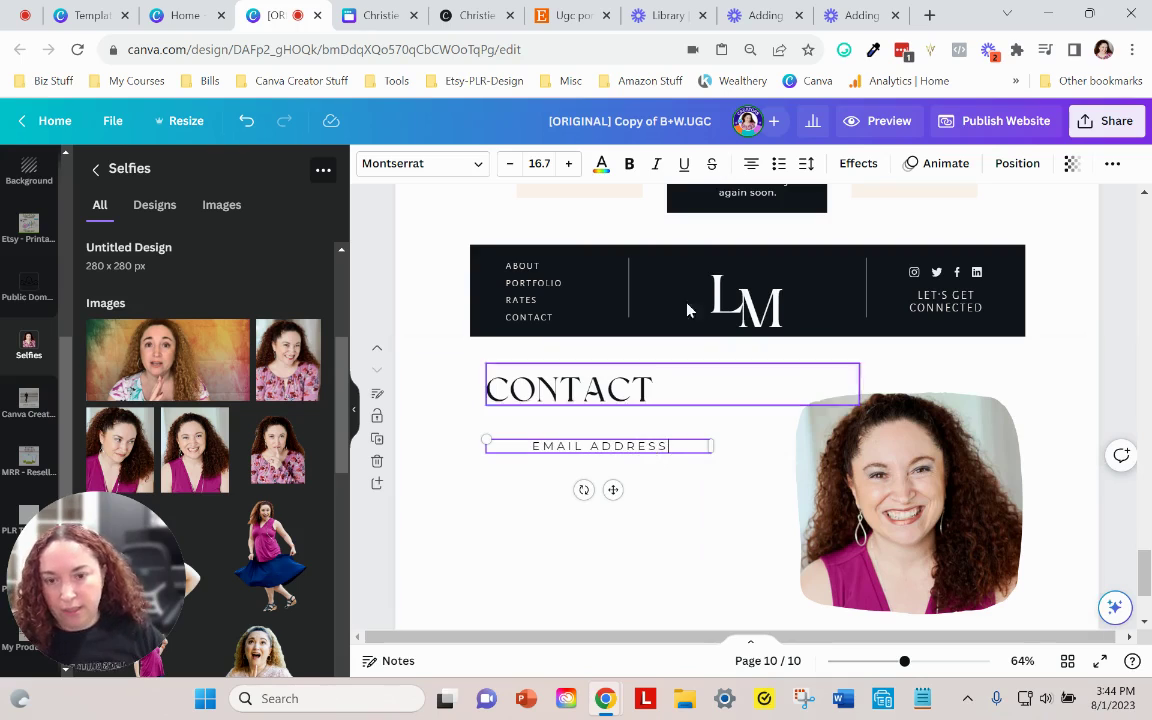
Step: Left-align EMAIL ADDRESS, raise its font size to 25.7, and make it bold
click(751, 163)
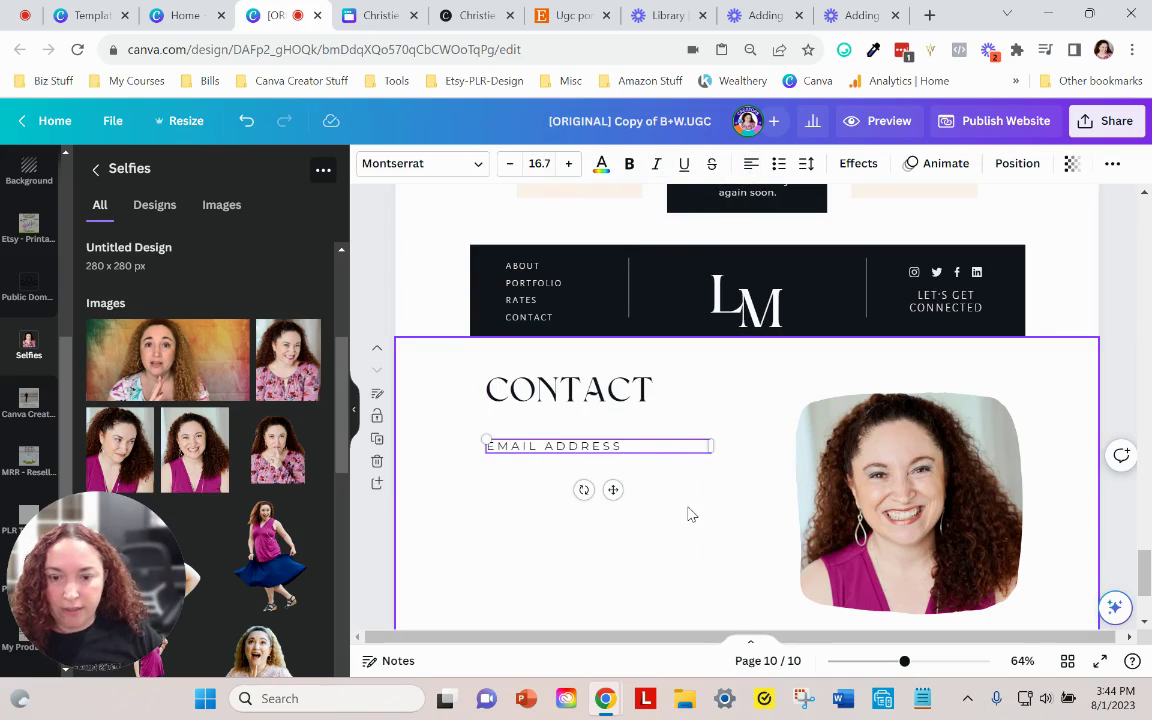
click(567, 165)
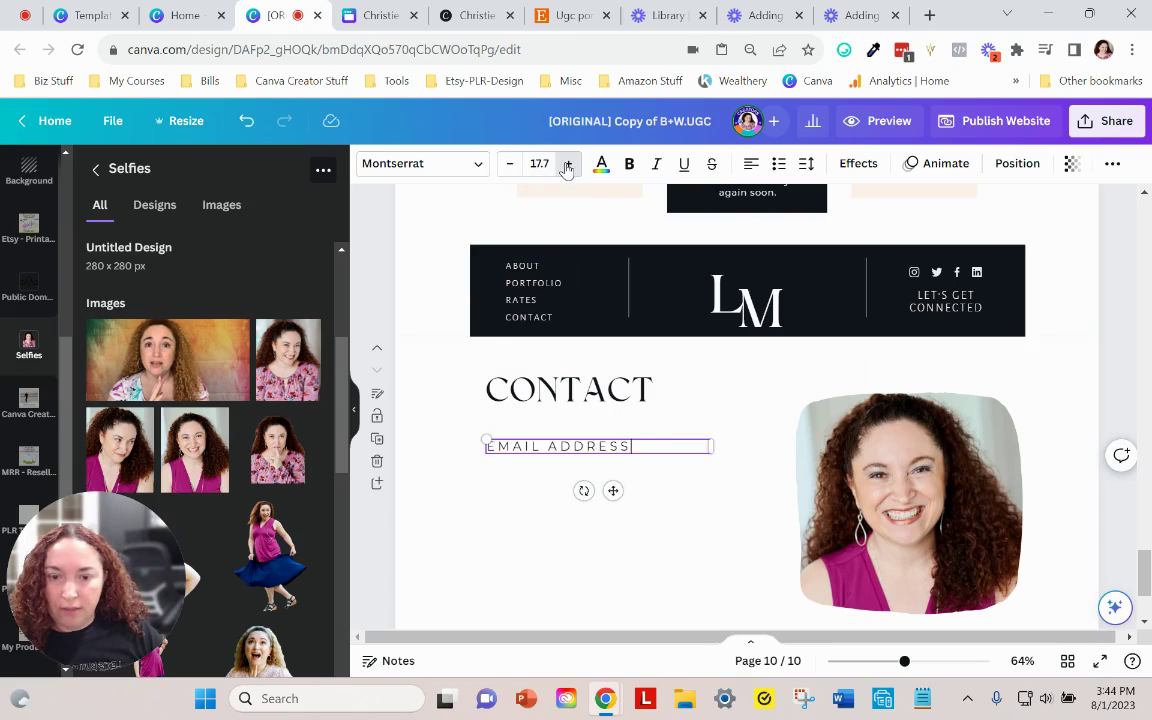
click(567, 165)
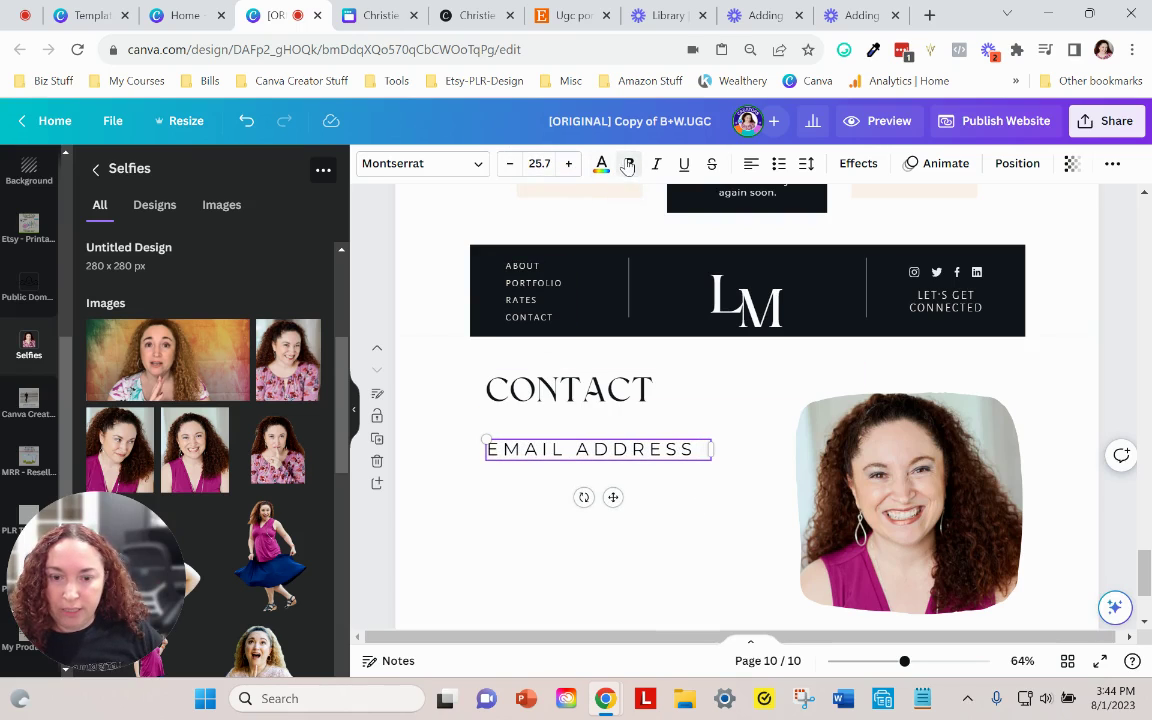
click(694, 437)
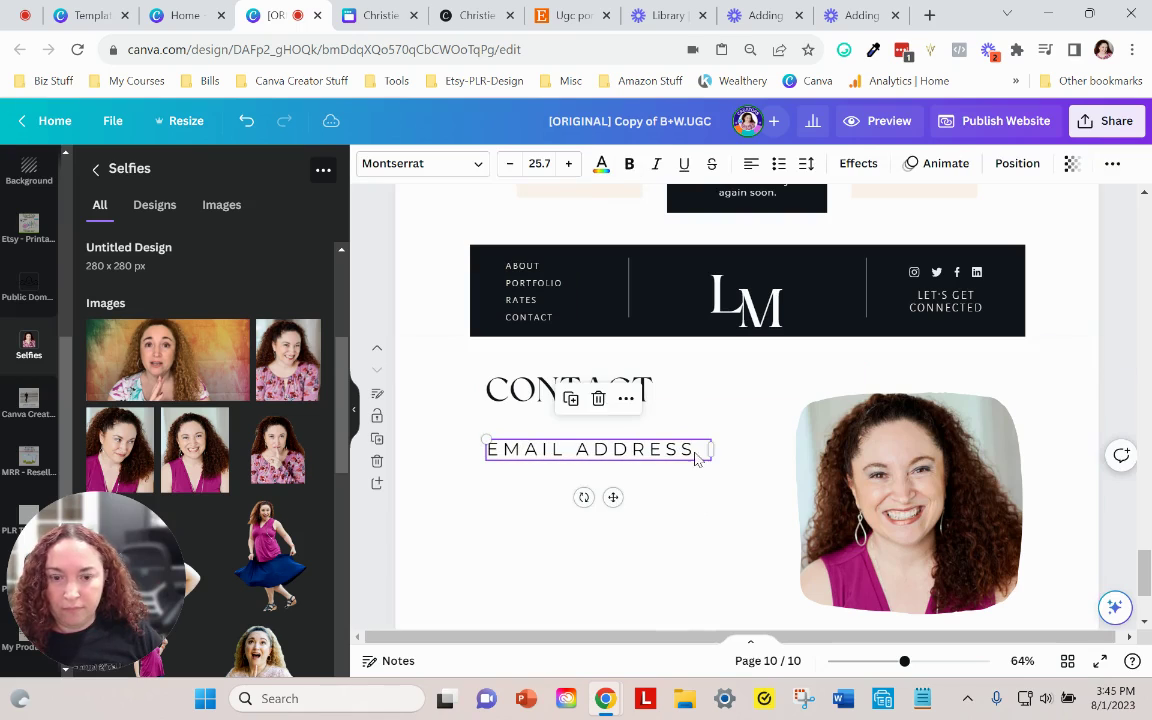
drag(697, 452, 473, 450)
click(638, 452)
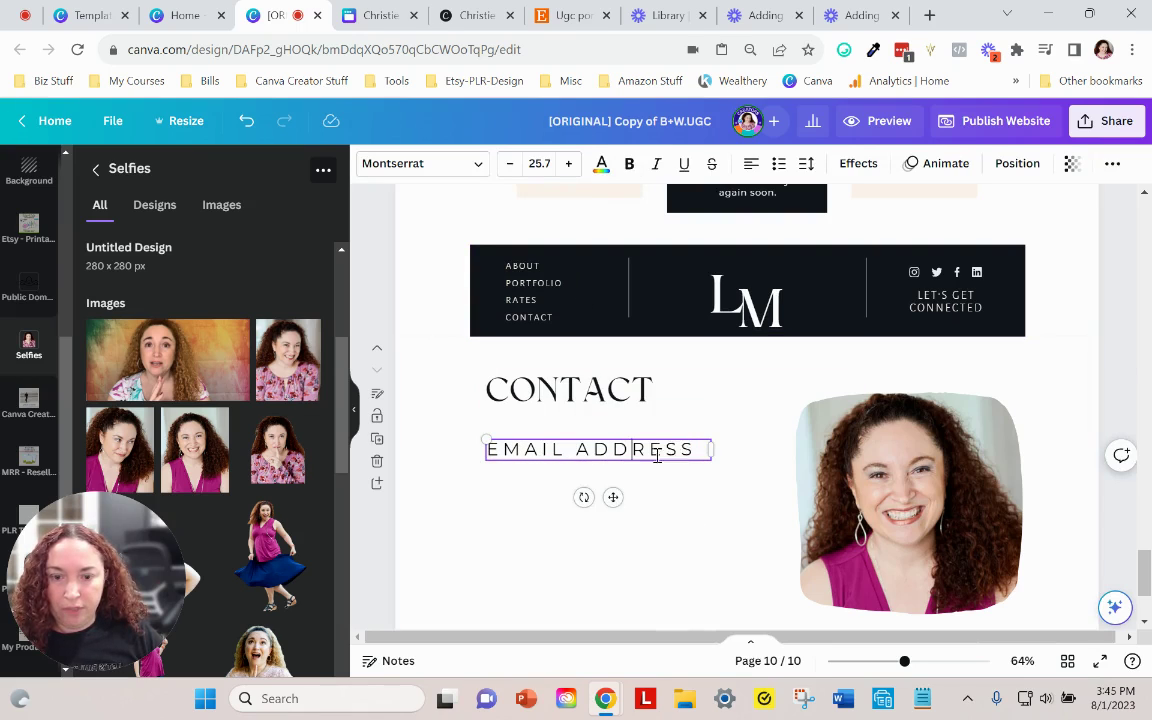
drag(700, 451, 482, 450)
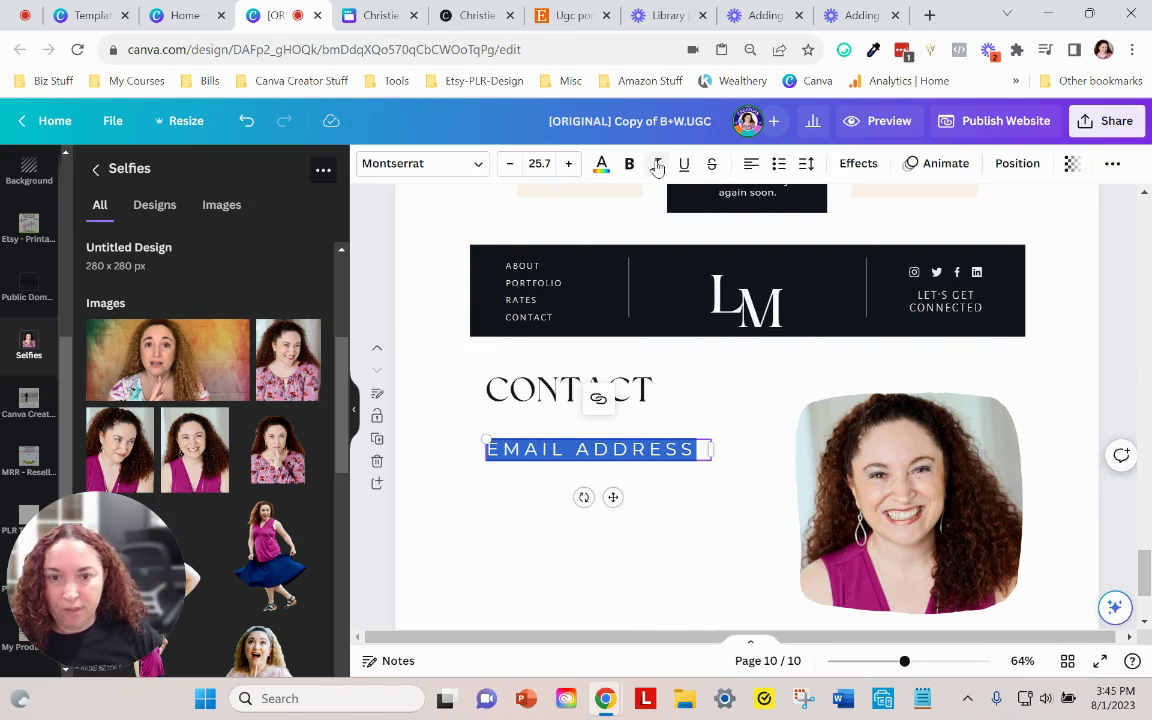
click(648, 571)
scroll(630, 530, down, 2)
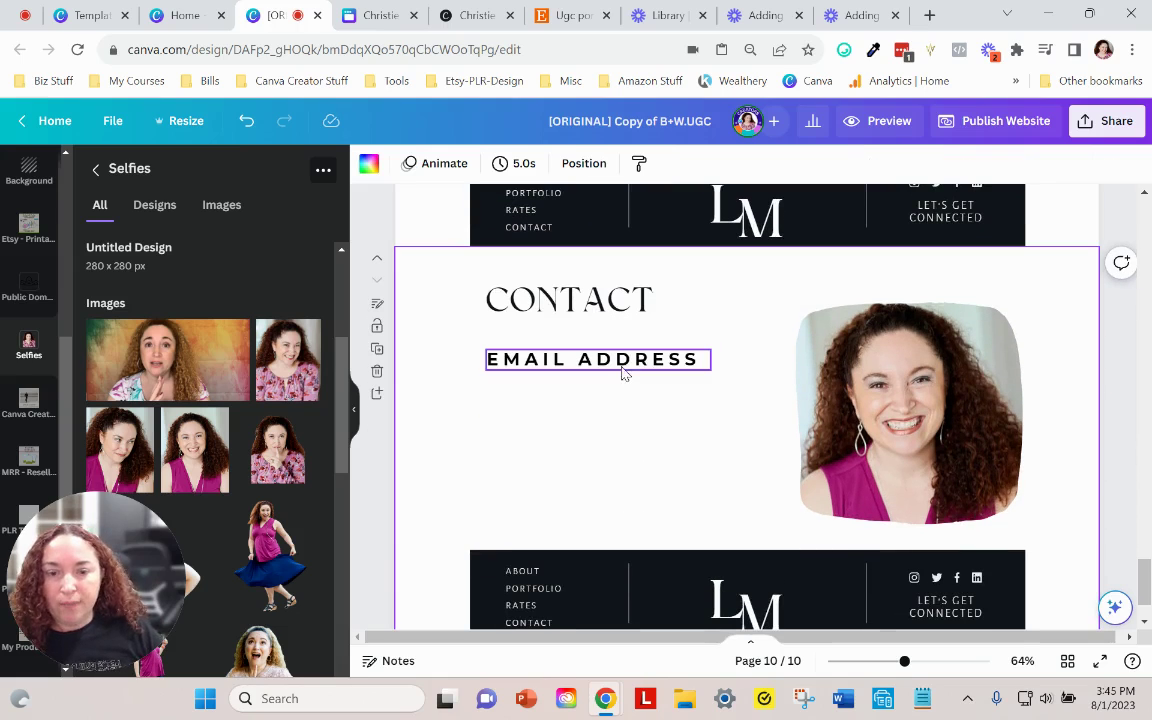
Step: Duplicate EMAIL ADDRESS lower down and retype the copy as SITES & SOCIALS
drag(617, 368, 611, 432)
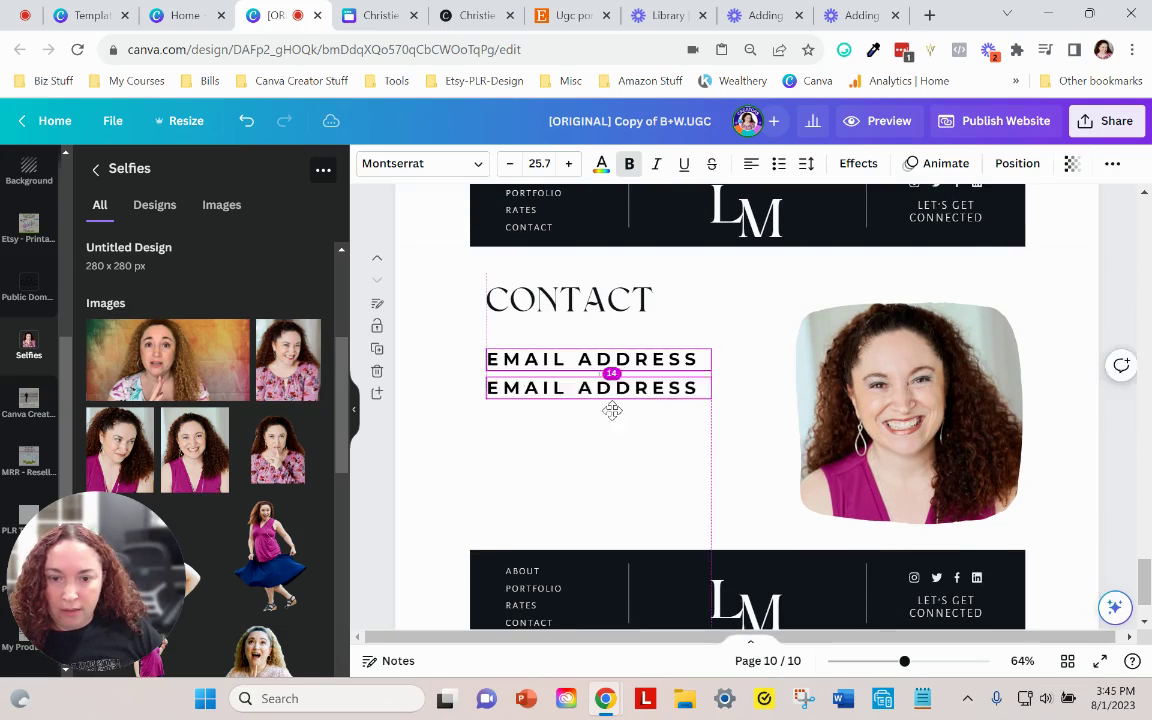
double_click(659, 432)
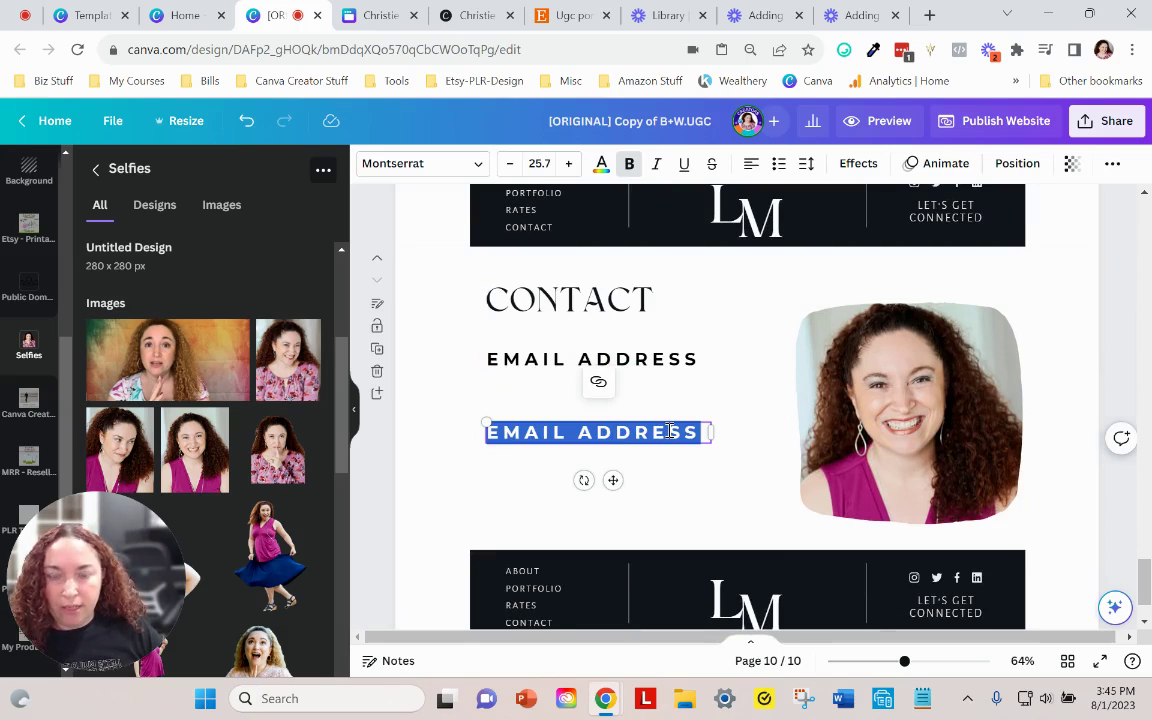
text(SITES)
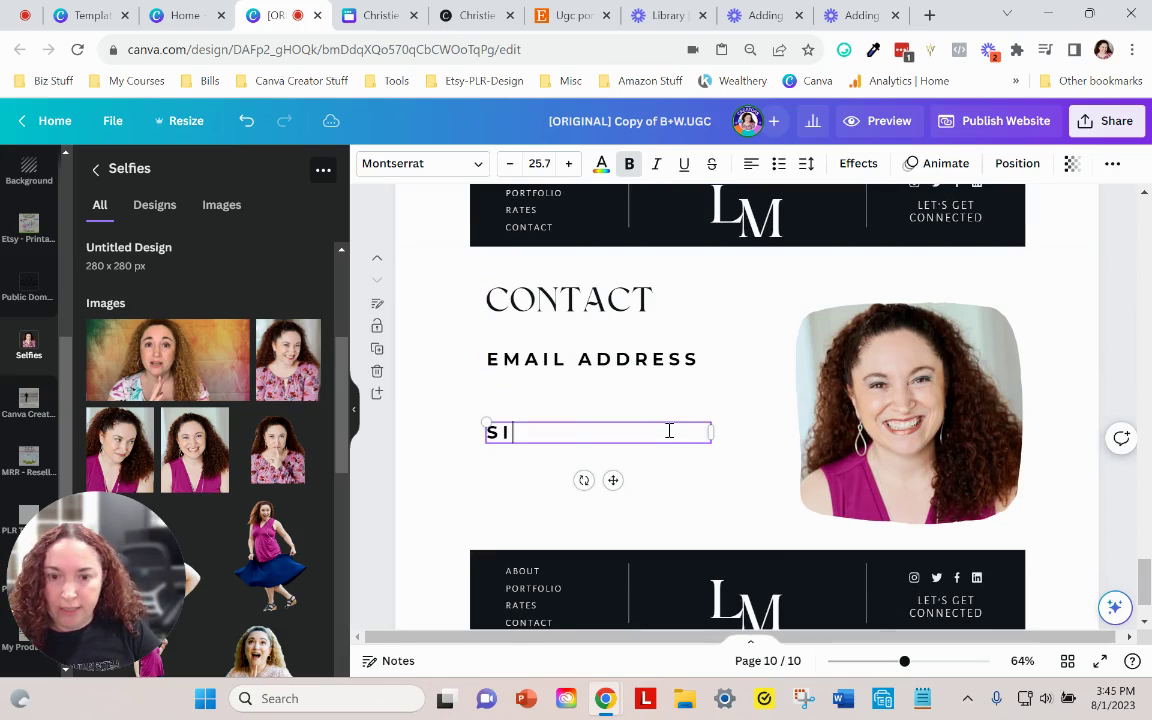
text( & SOCIALS)
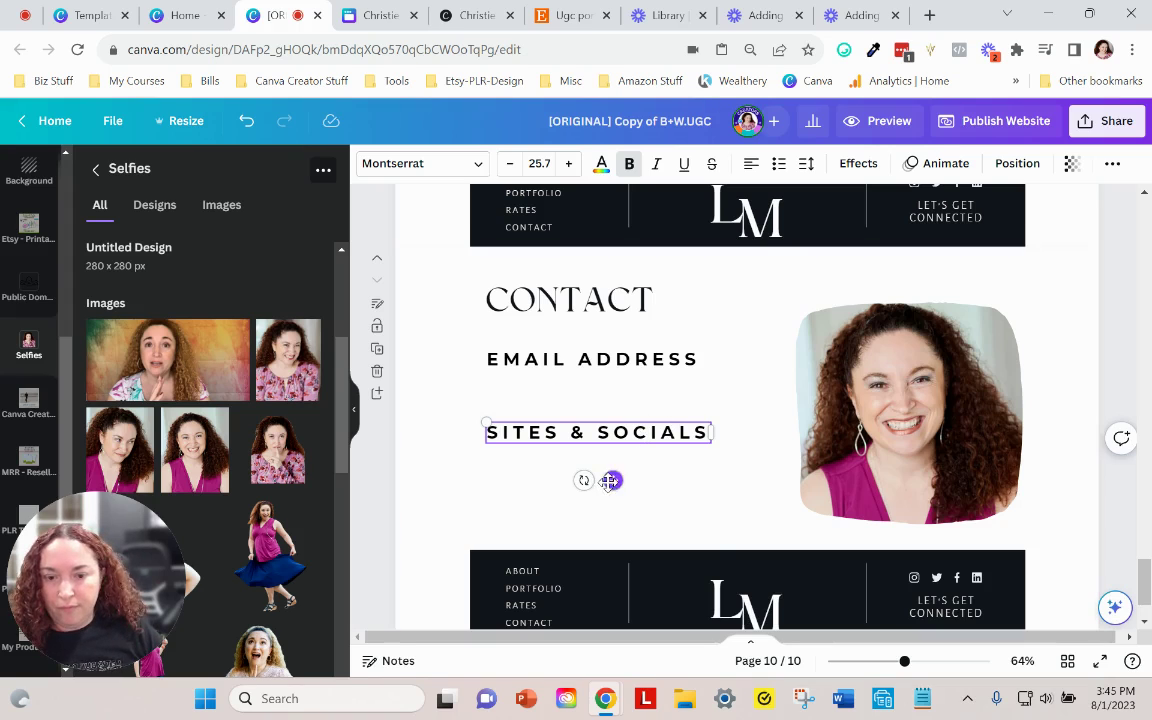
drag(609, 481, 610, 492)
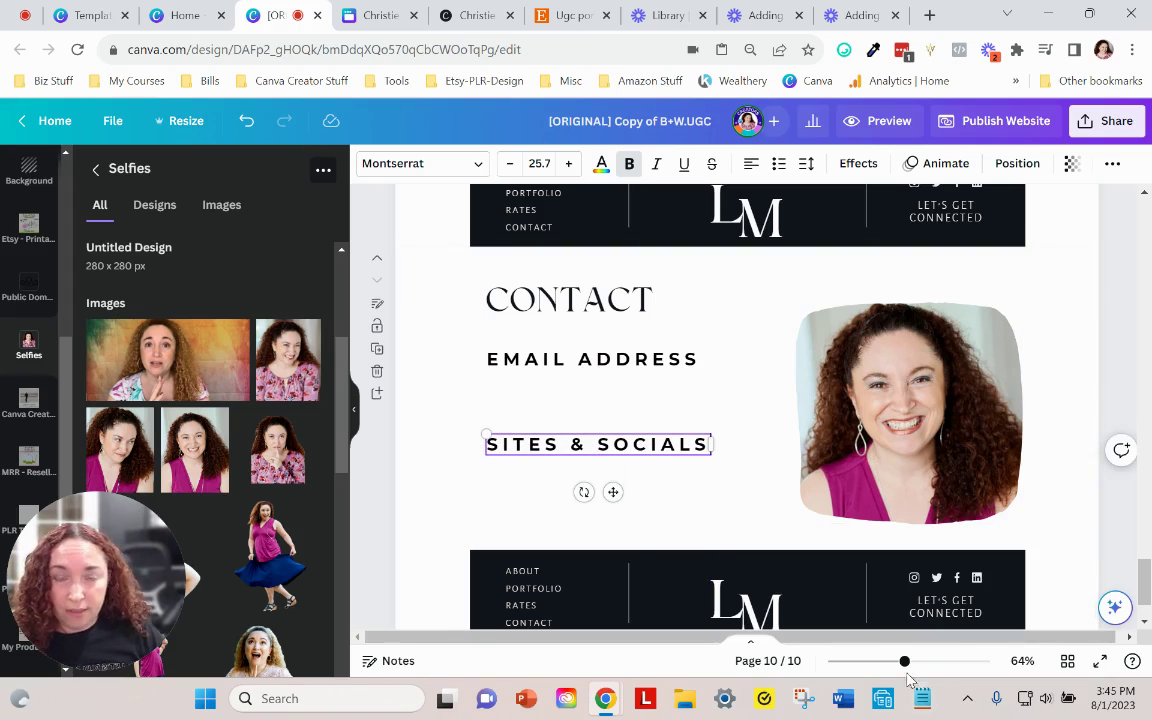
scroll(1072, 540, down, 2)
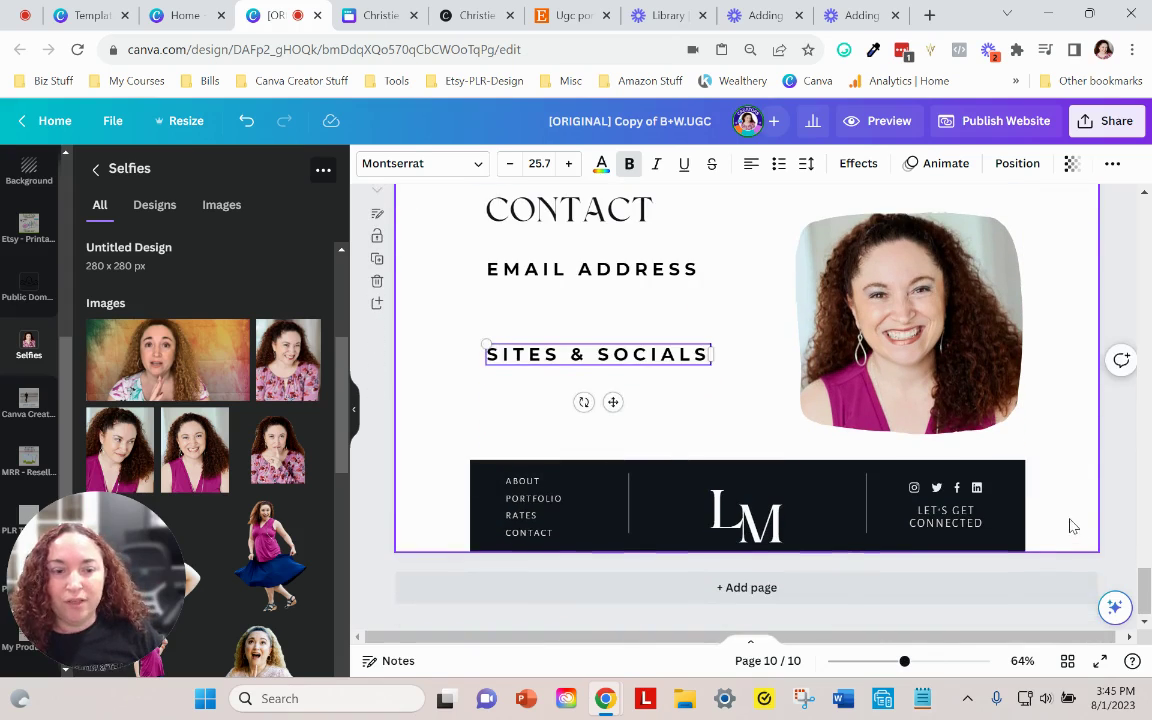
click(1038, 540)
scroll(900, 480, up, 2)
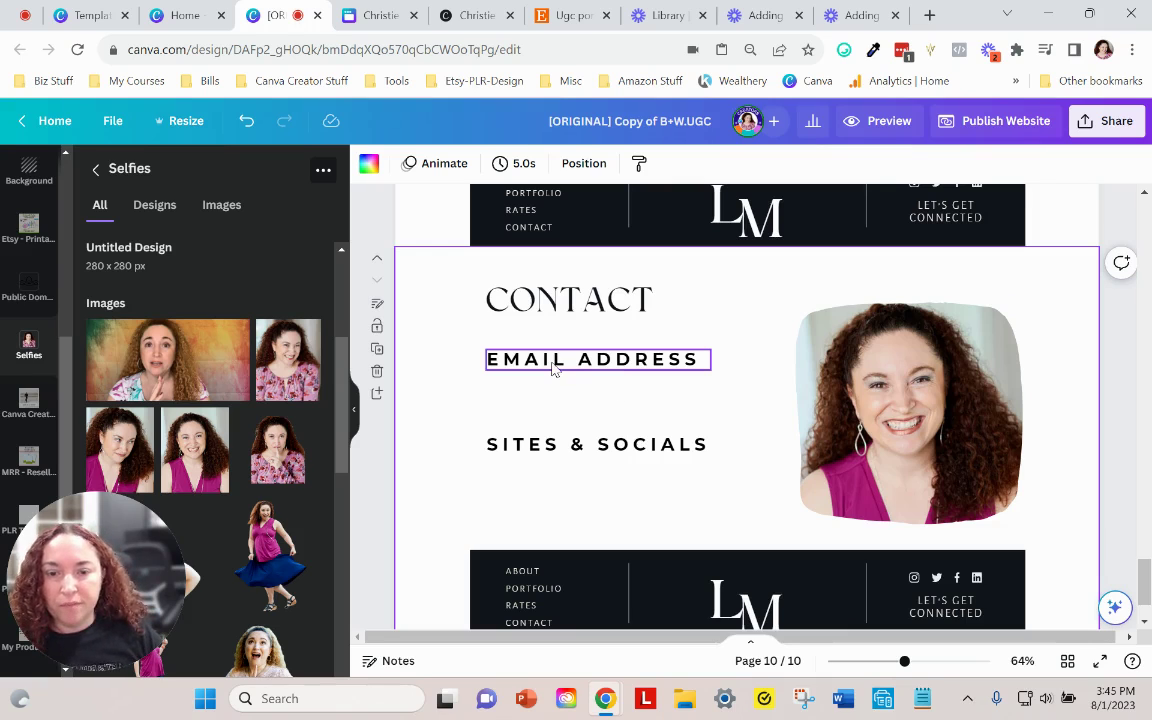
drag(552, 368, 553, 391)
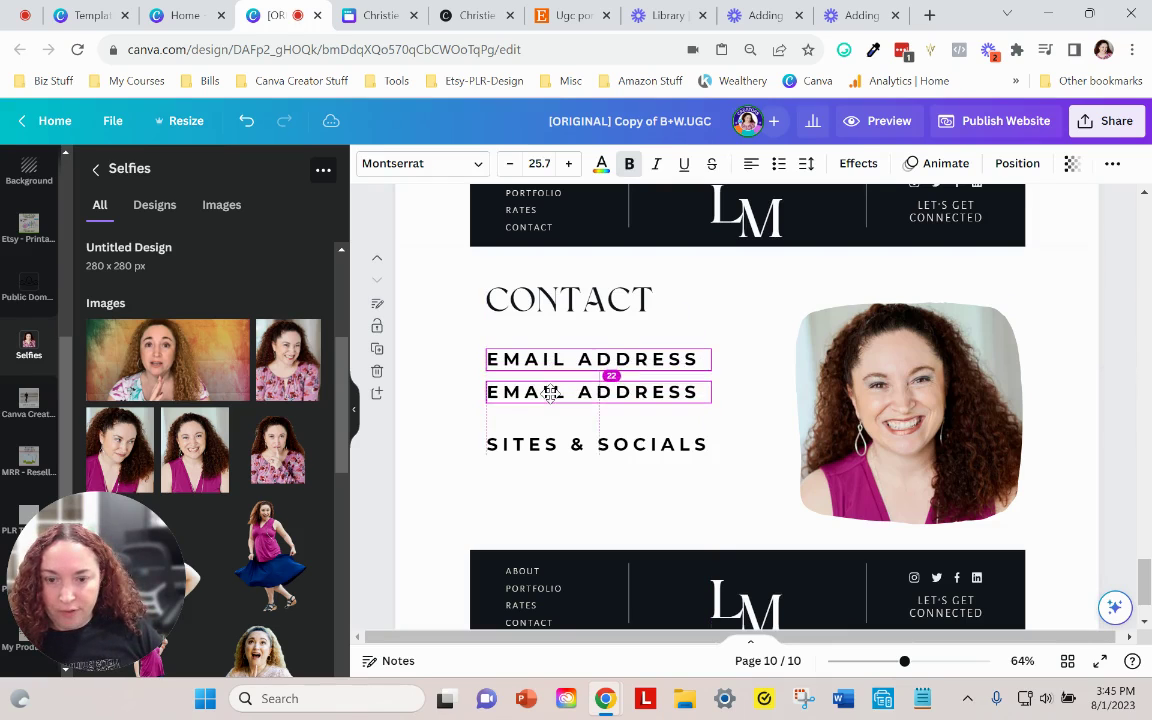
double_click(502, 393)
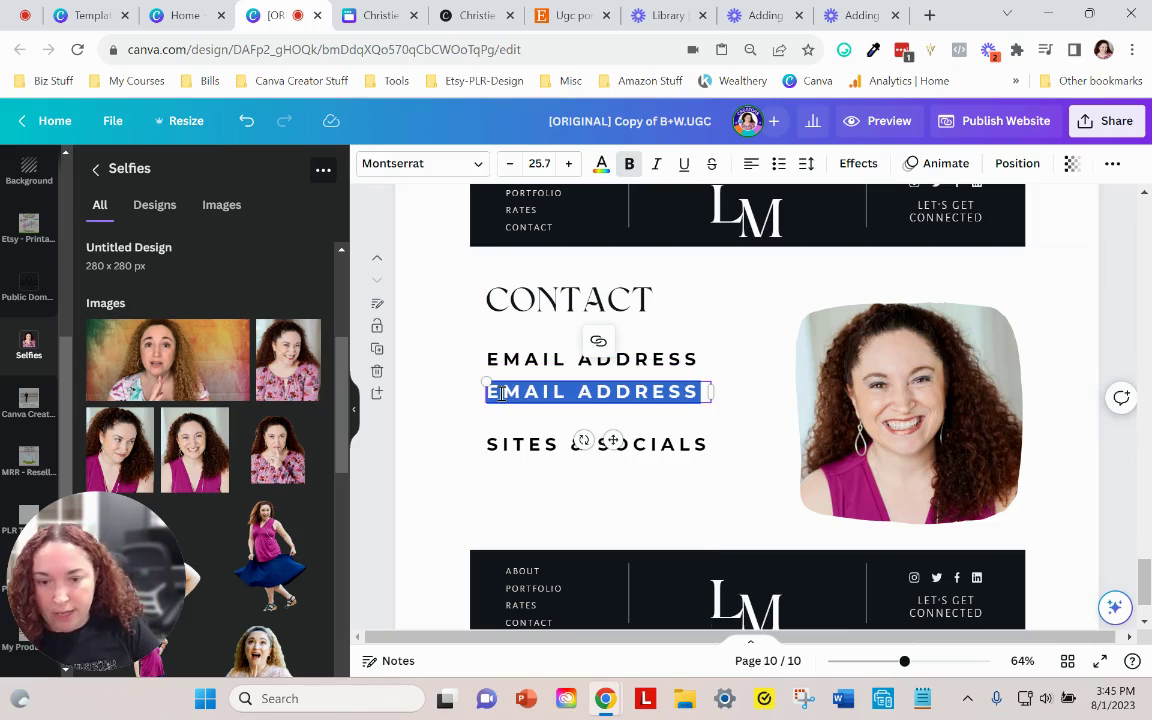
text(CHRISTIE)
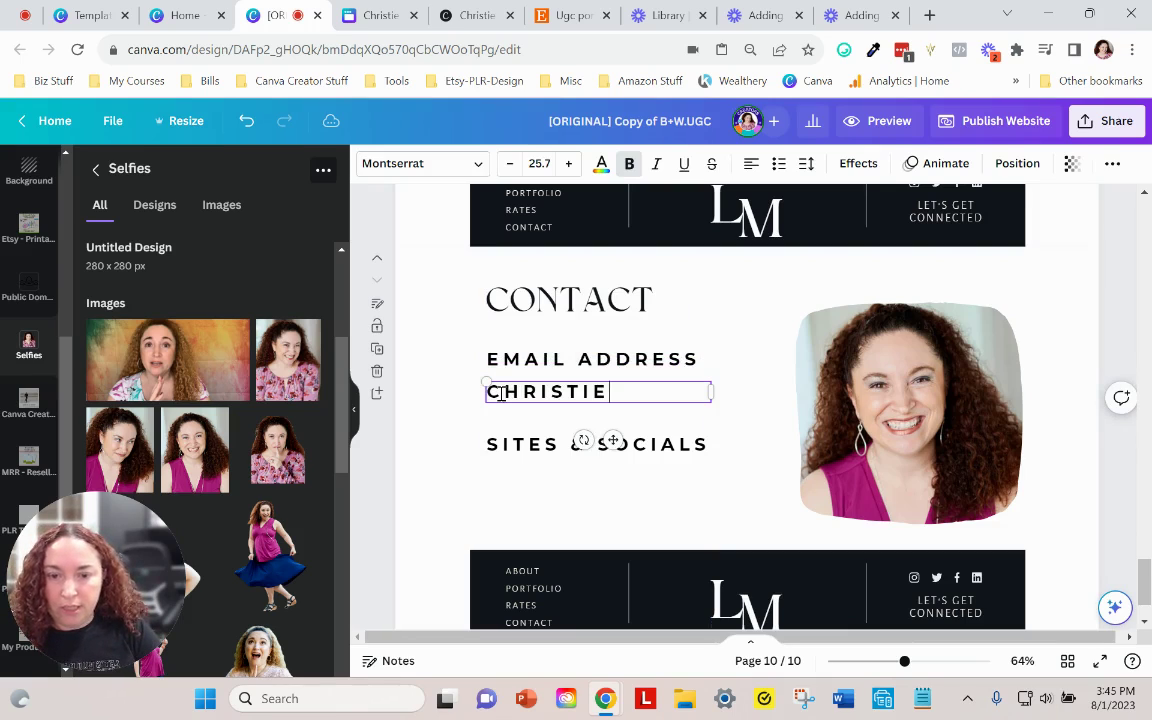
text(@whate)
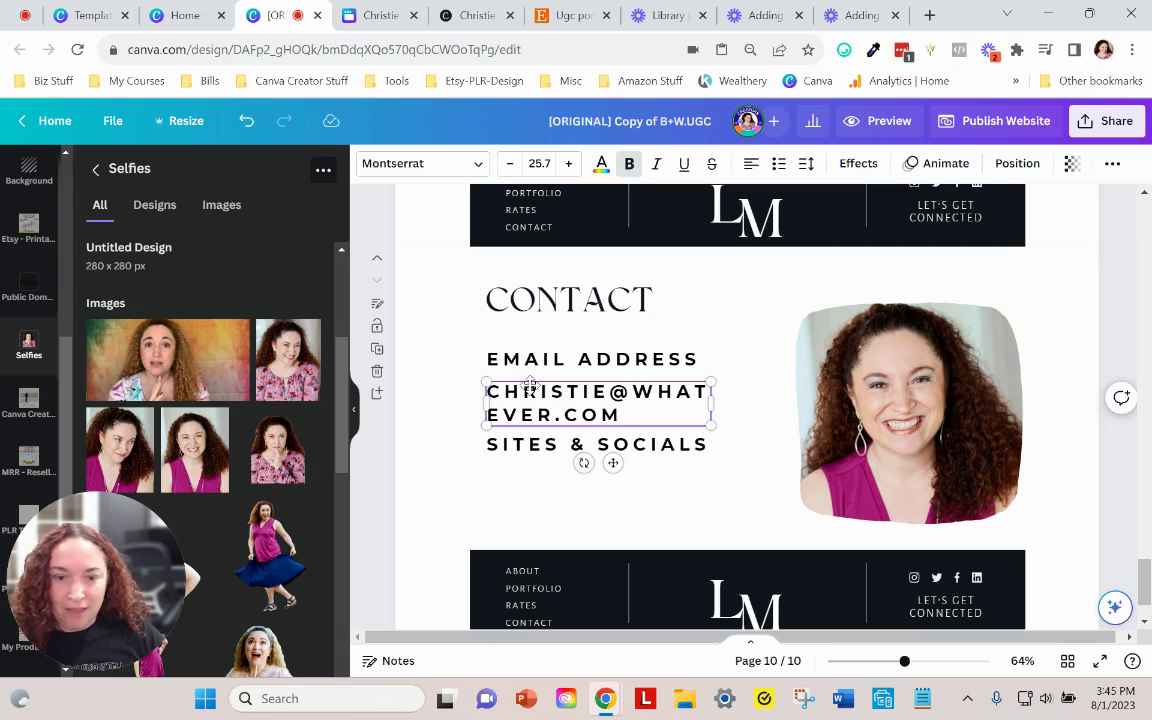
drag(719, 401, 881, 393)
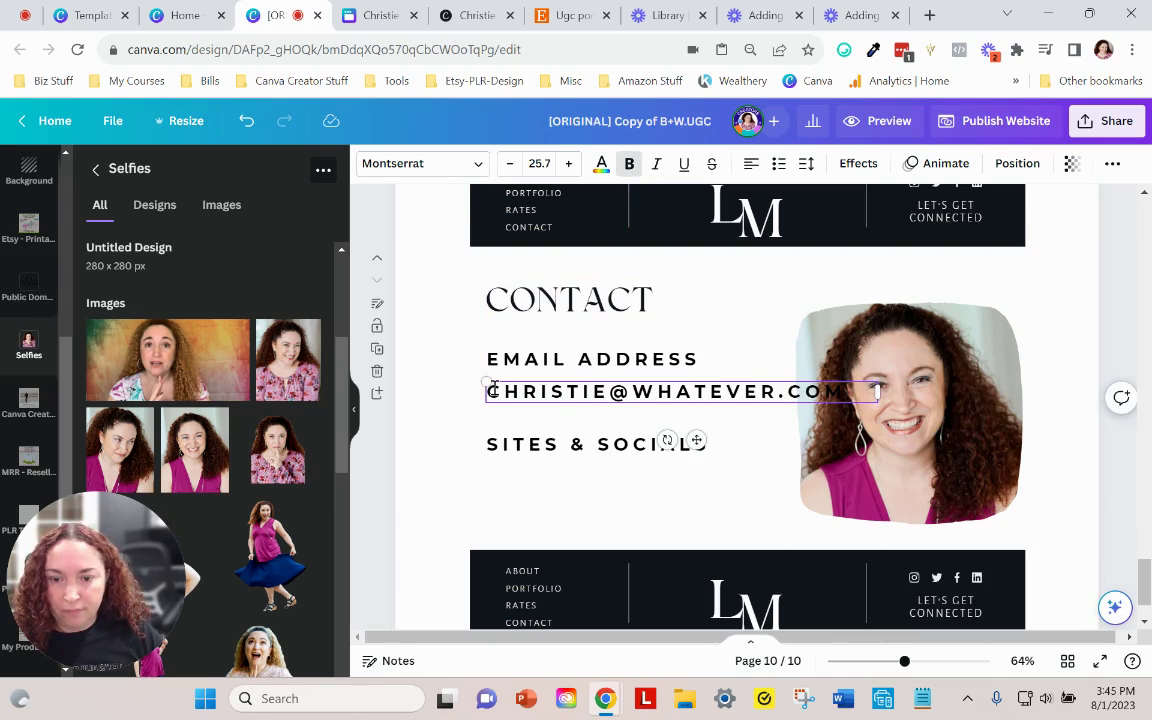
drag(487, 391, 838, 392)
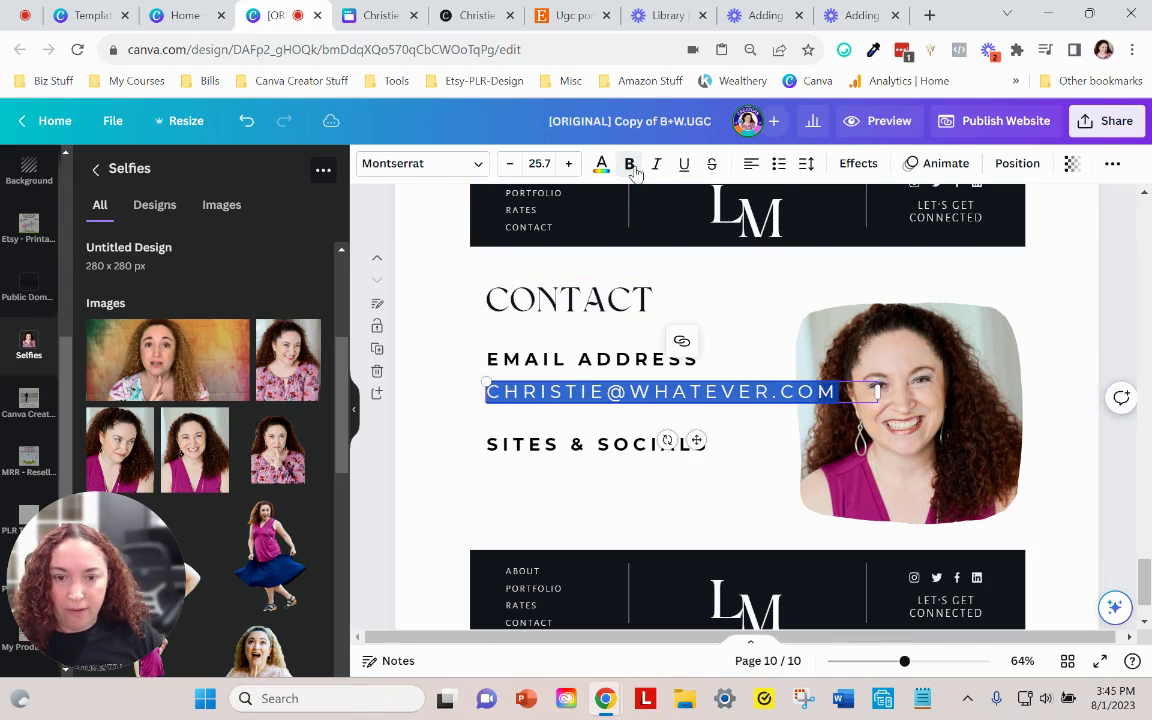
Step: Nudge the headshot, set the email text to 22.7, and copy it below SITES & SOCIALS
click(754, 487)
drag(848, 378, 860, 382)
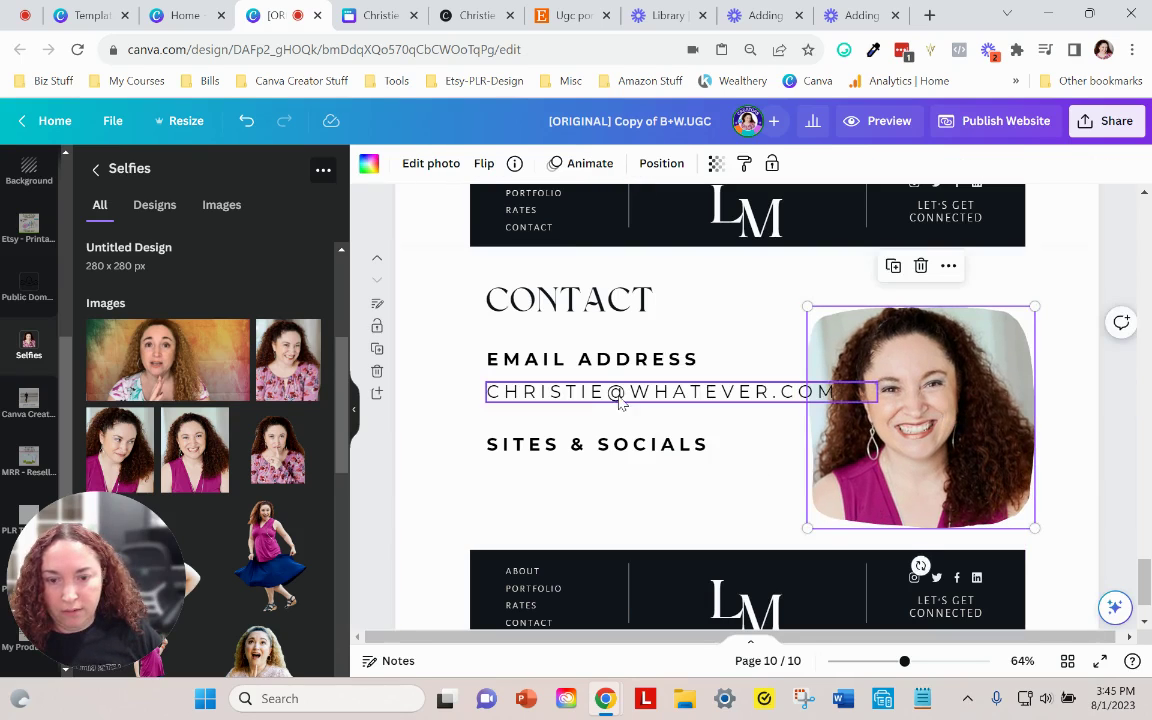
drag(620, 400, 611, 398)
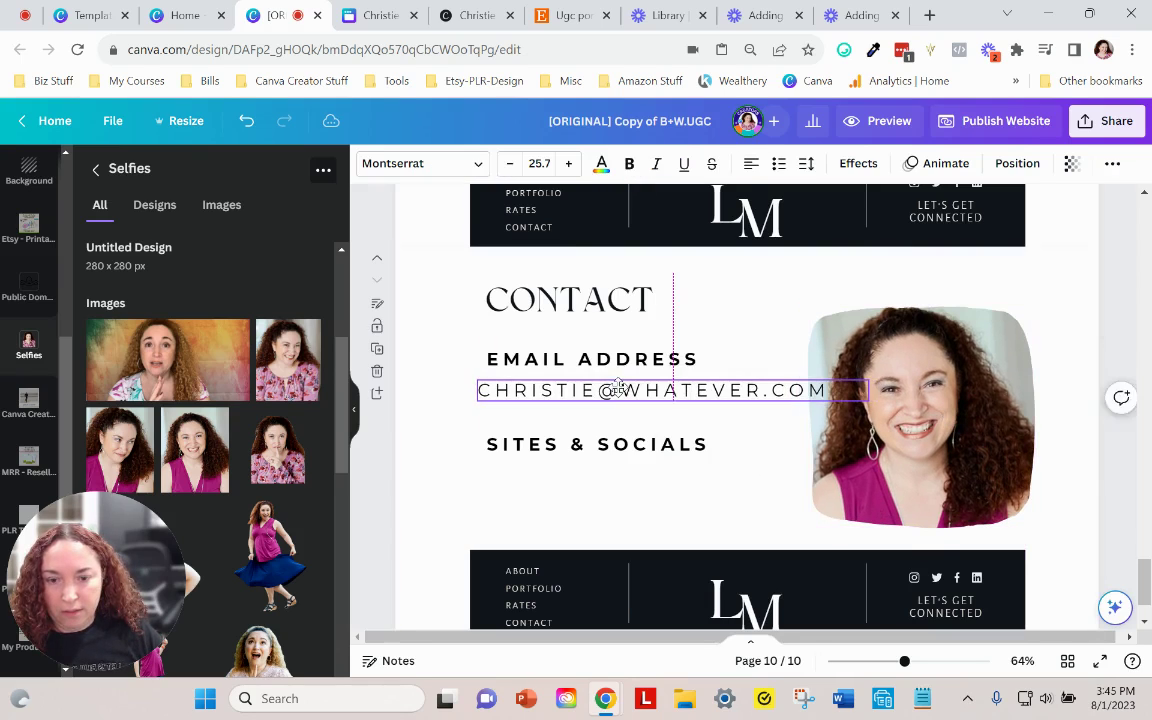
click(510, 164)
click(510, 164)
click(510, 164)
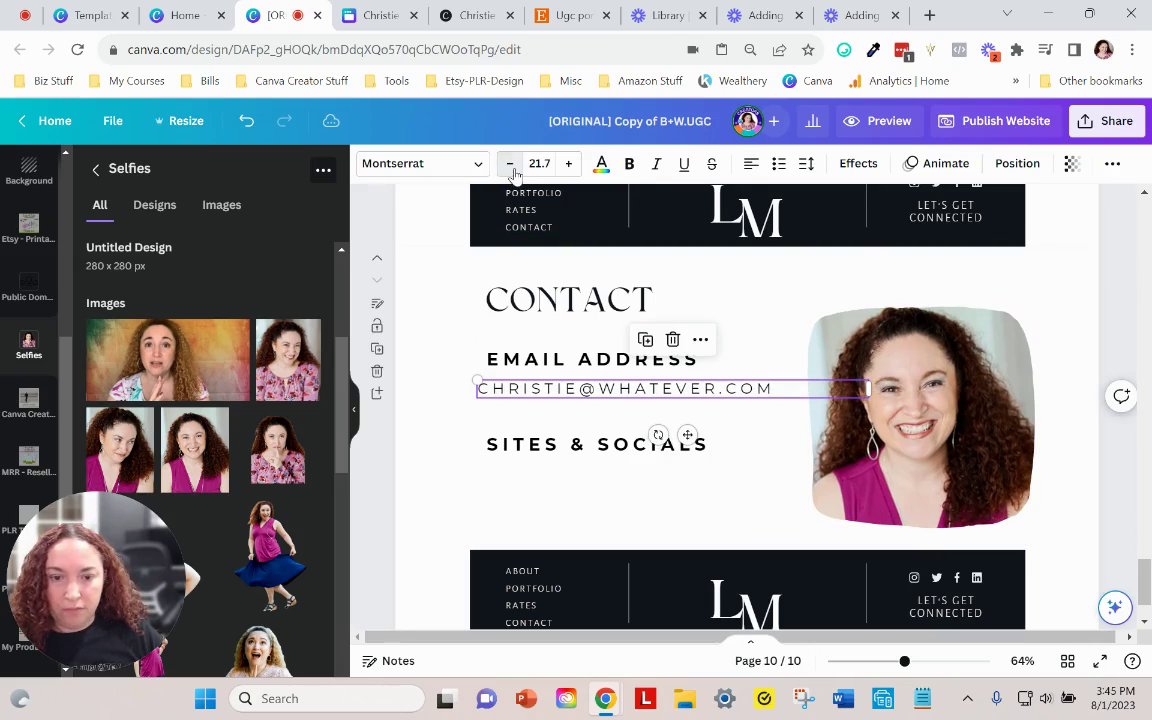
click(568, 164)
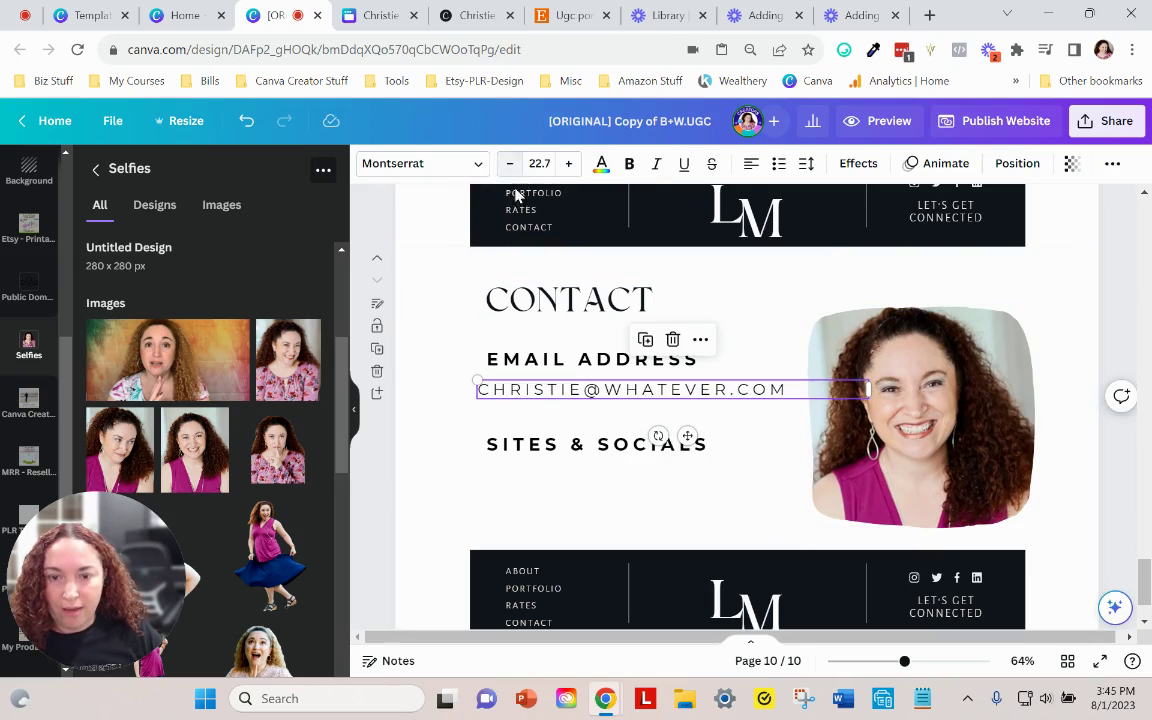
click(689, 537)
mouse_move(718, 389)
mouse_down()
mouse_move(723, 477)
mouse_move(714, 475)
mouse_up()
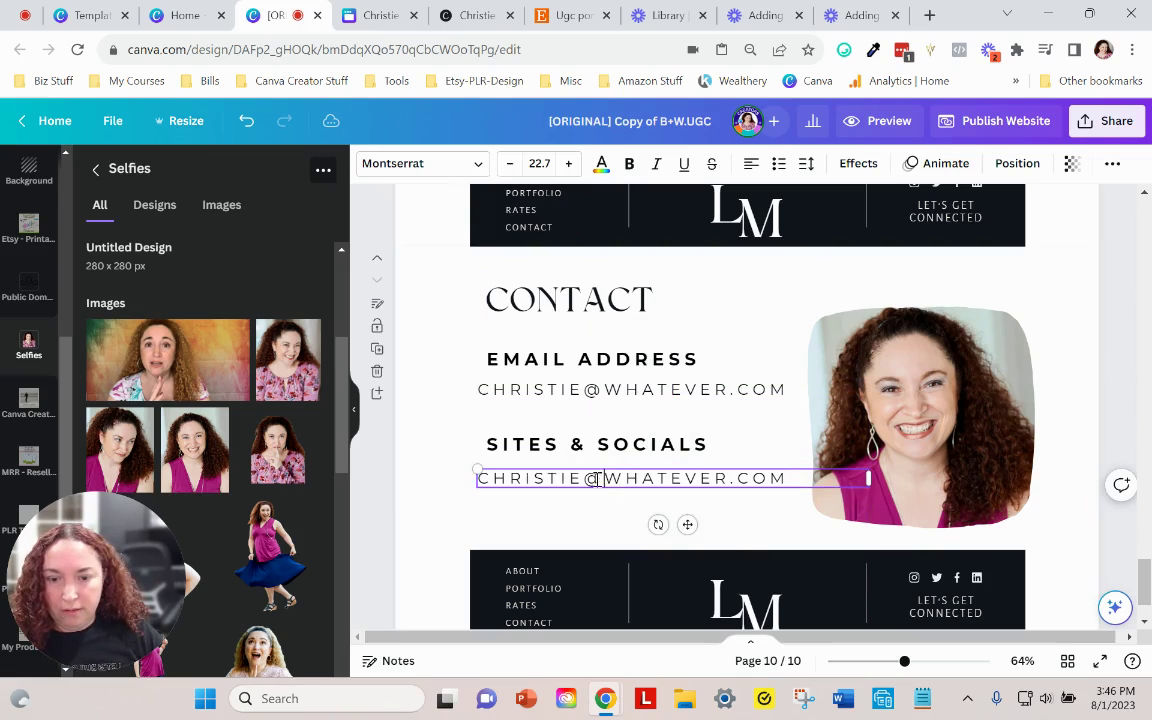
drag(596, 479, 465, 478)
key(BackSpace)
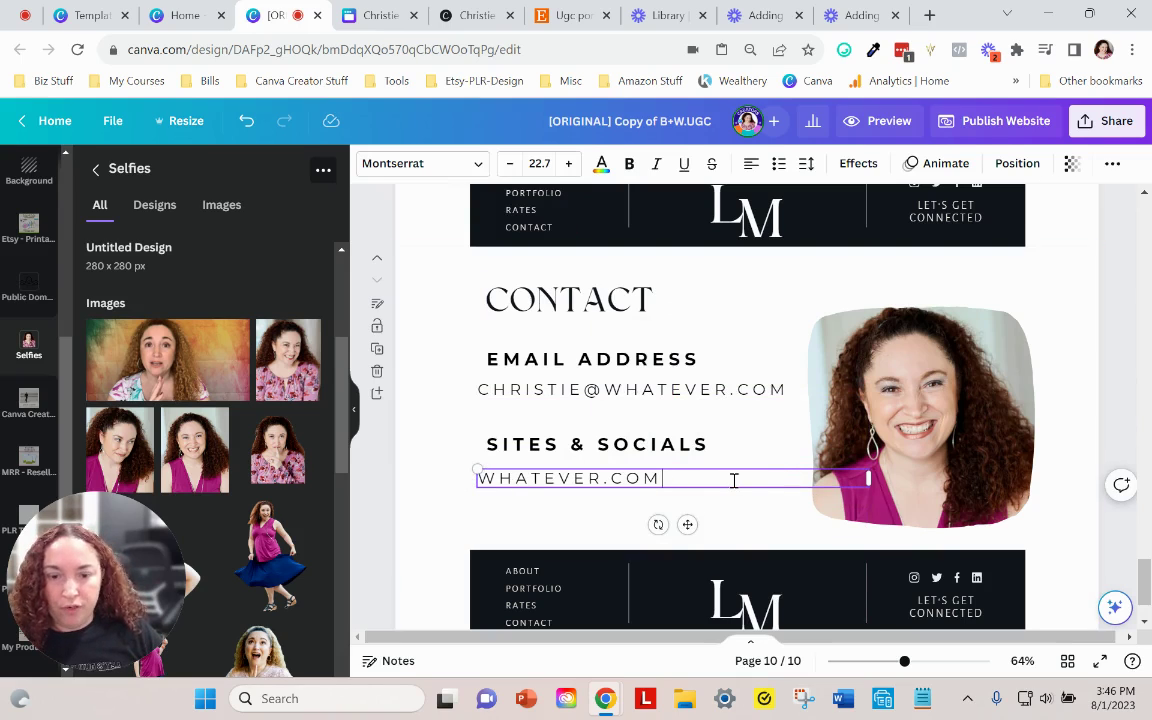
key(Return)
text(IG @WHATEVER)
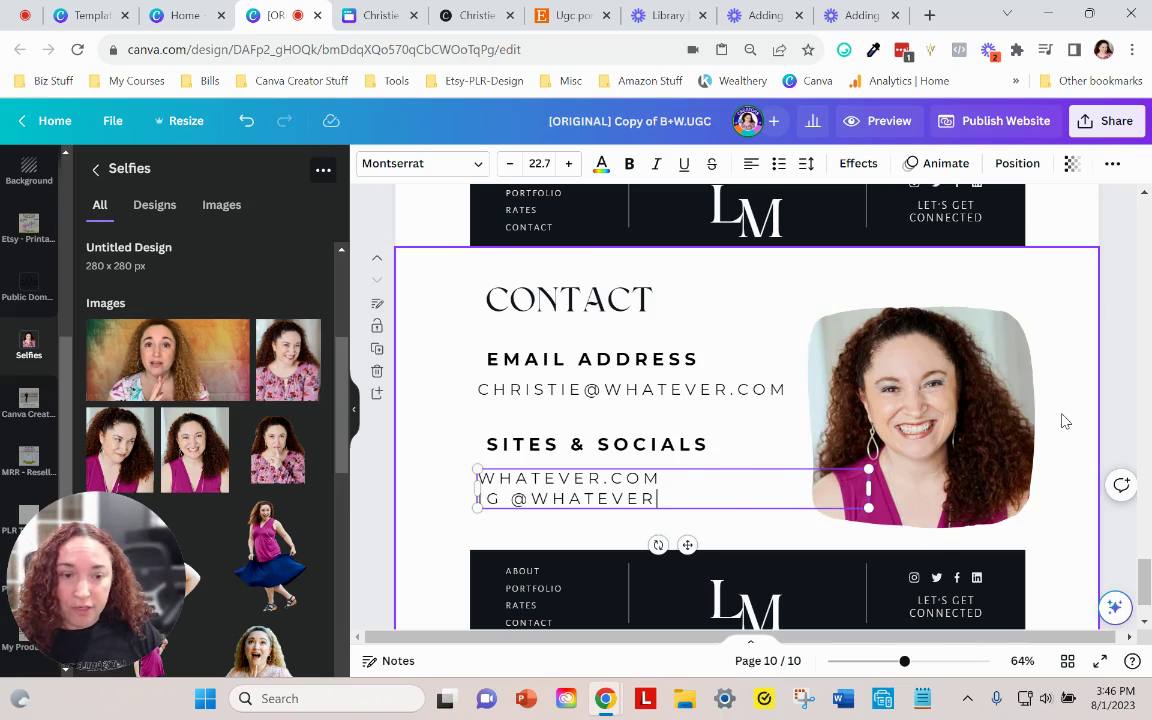
click(471, 437)
Step: Left-align SITES & SOCIALS, EMAIL ADDRESS, and the email line with each other
click(560, 447)
drag(560, 447, 544, 445)
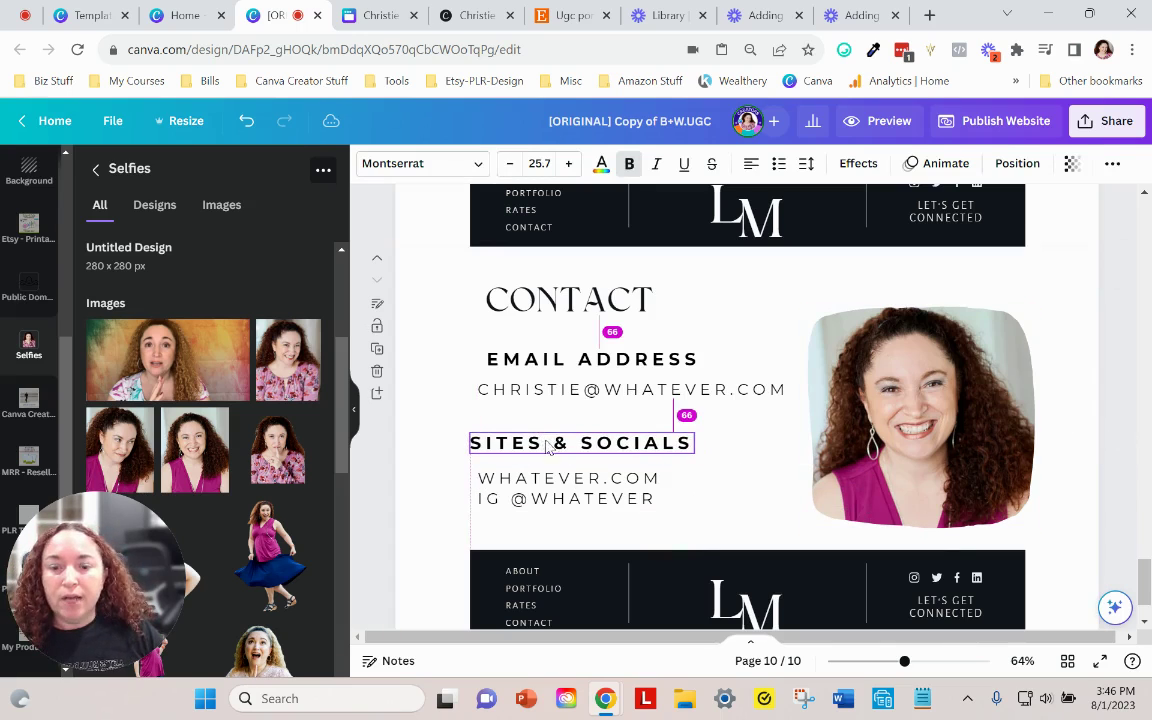
drag(568, 358, 552, 368)
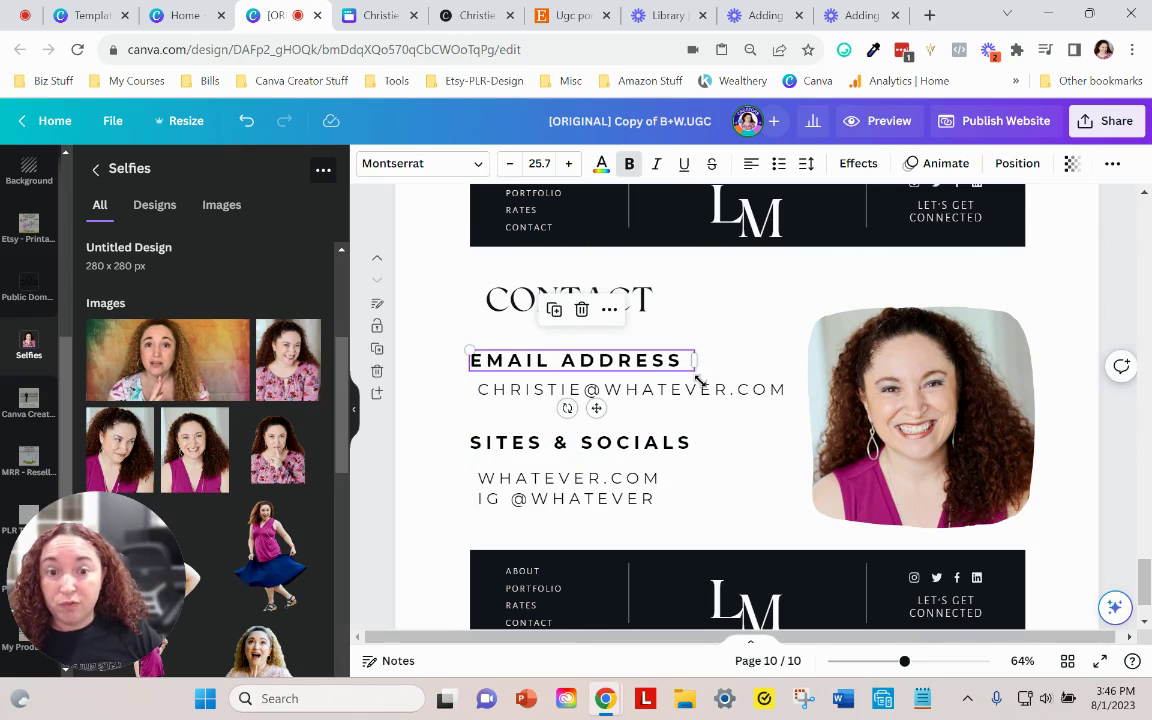
drag(700, 388, 692, 386)
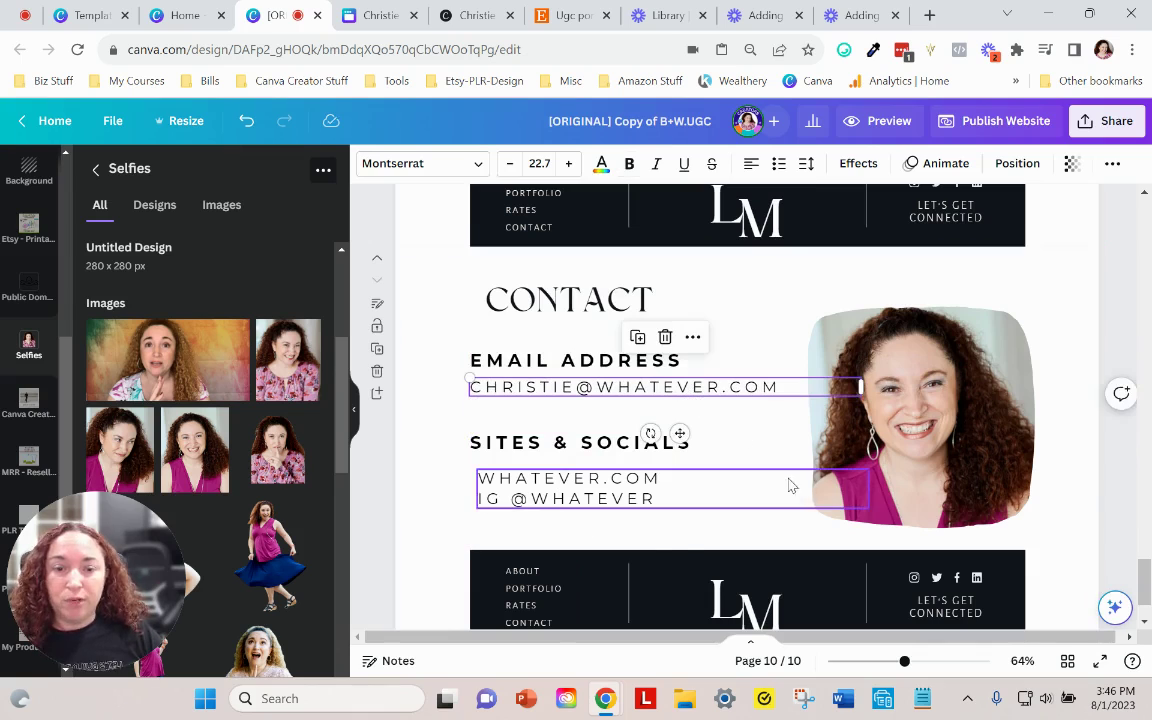
click(780, 484)
click(750, 336)
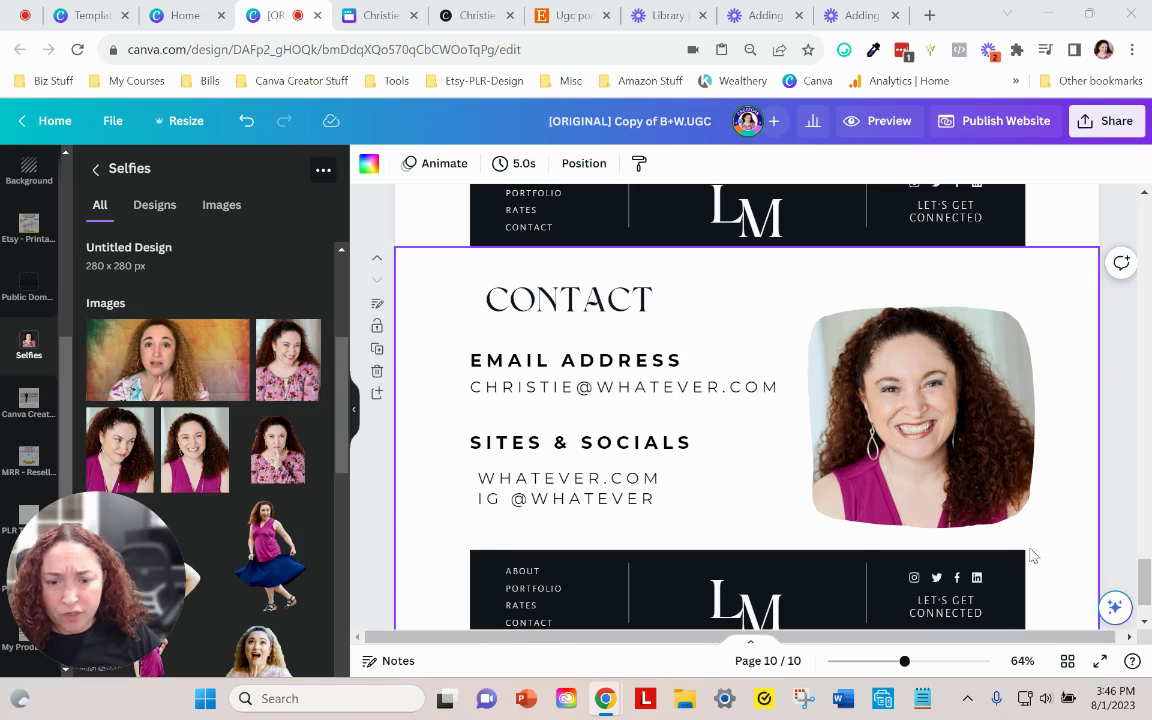
Step: Replace the footer monogram's L with C and M with E so it reads CE
scroll(760, 470, down, 2)
click(731, 508)
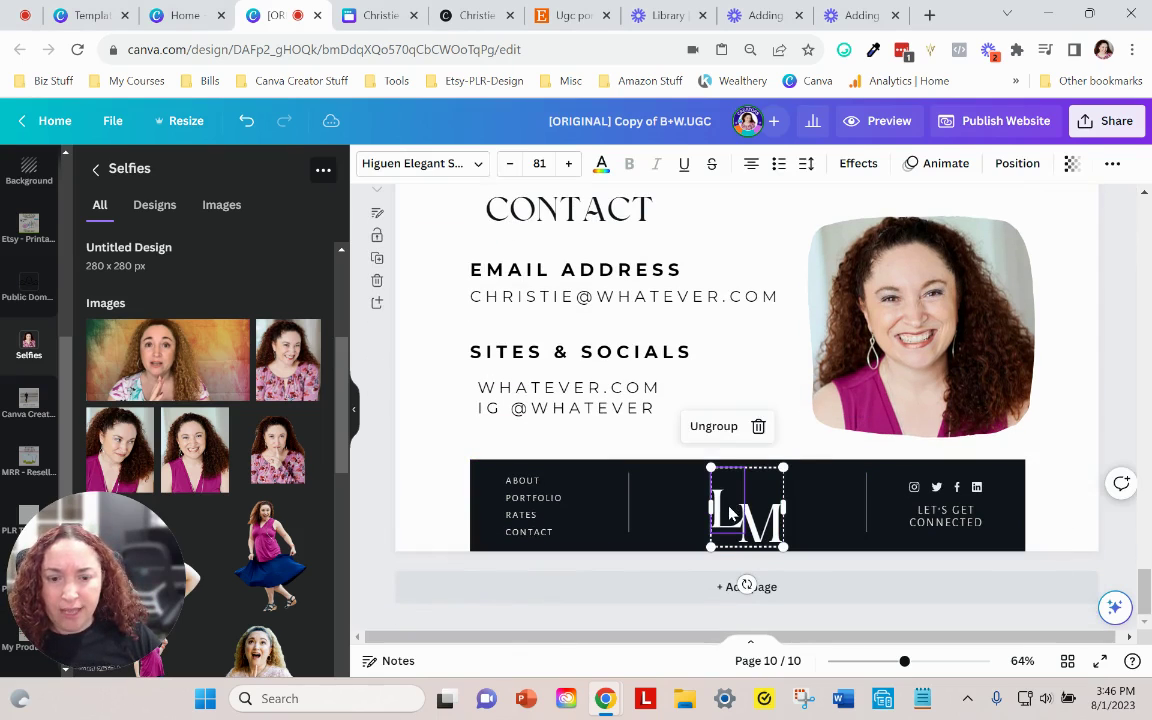
double_click(740, 515)
text(C)
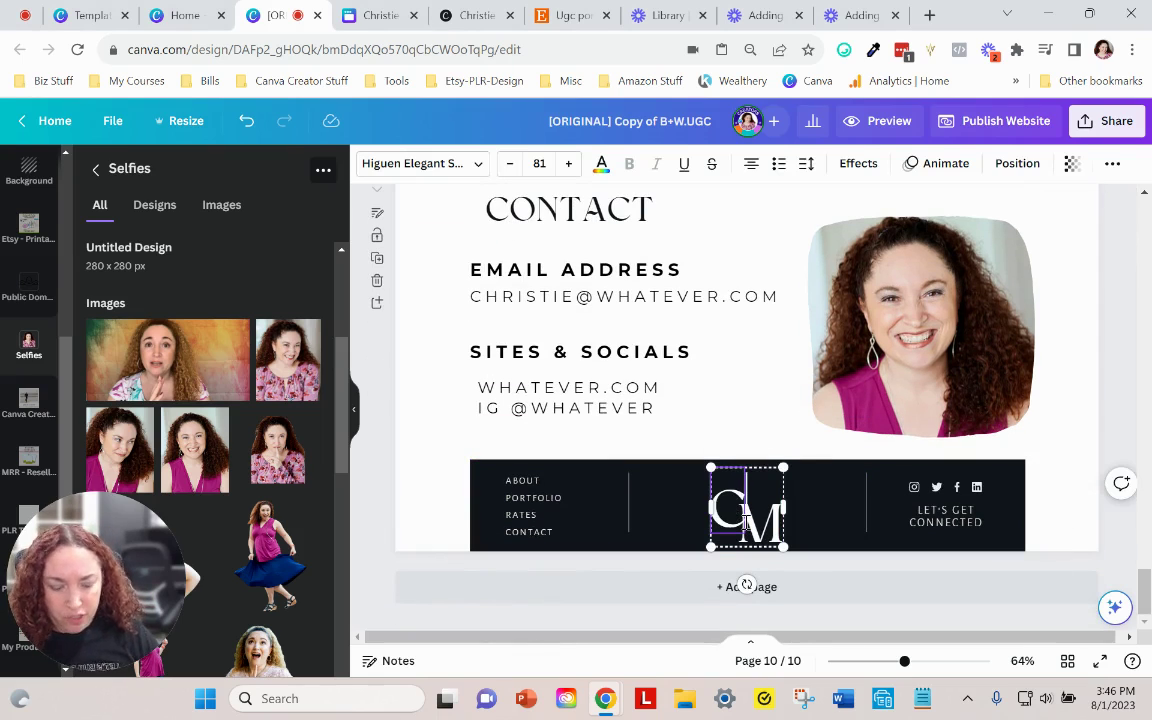
key(Escape)
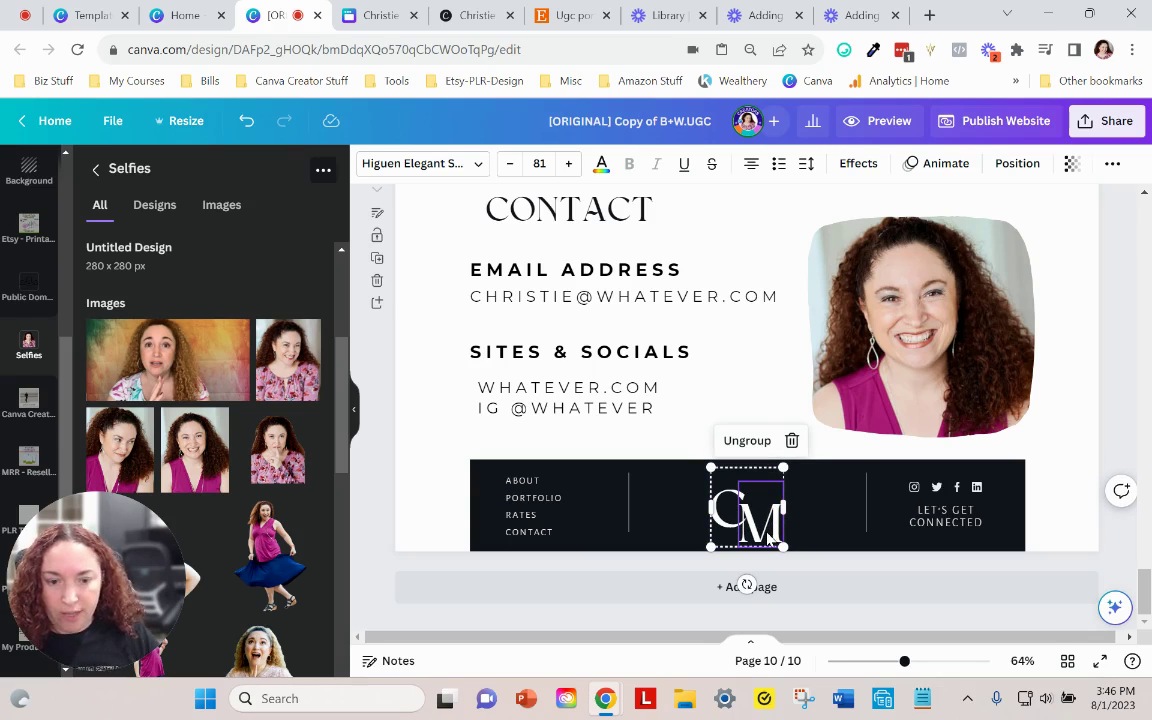
double_click(768, 530)
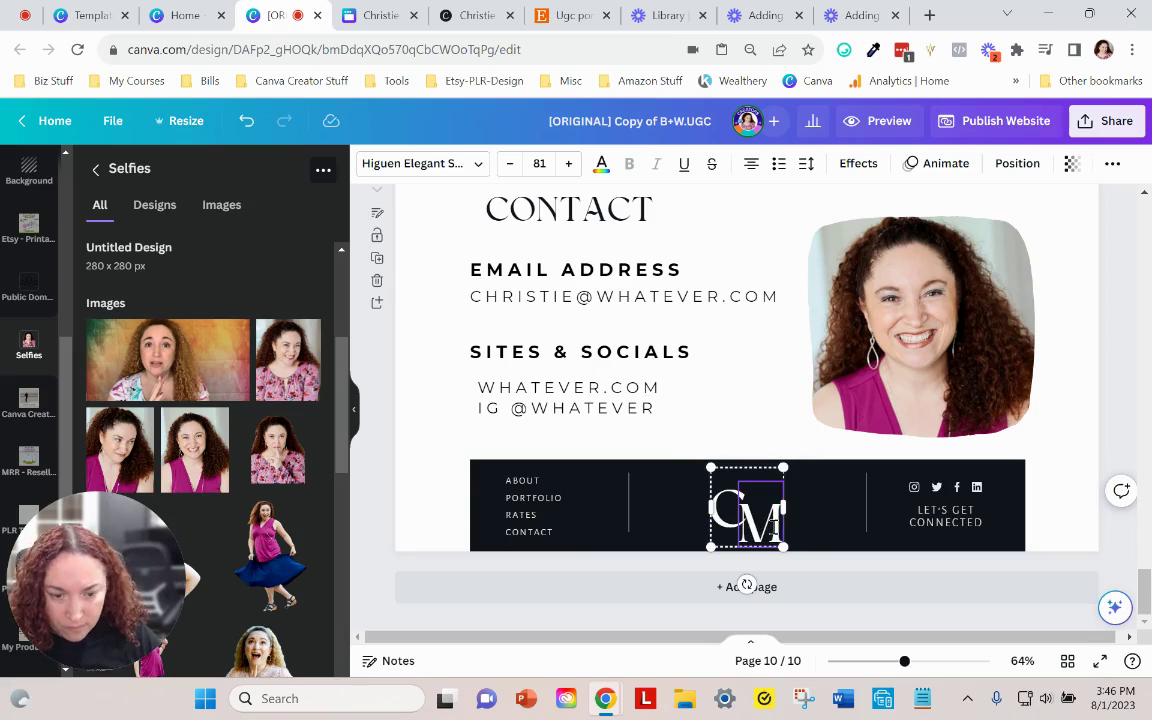
key(BackSpace)
text(E)
click(840, 523)
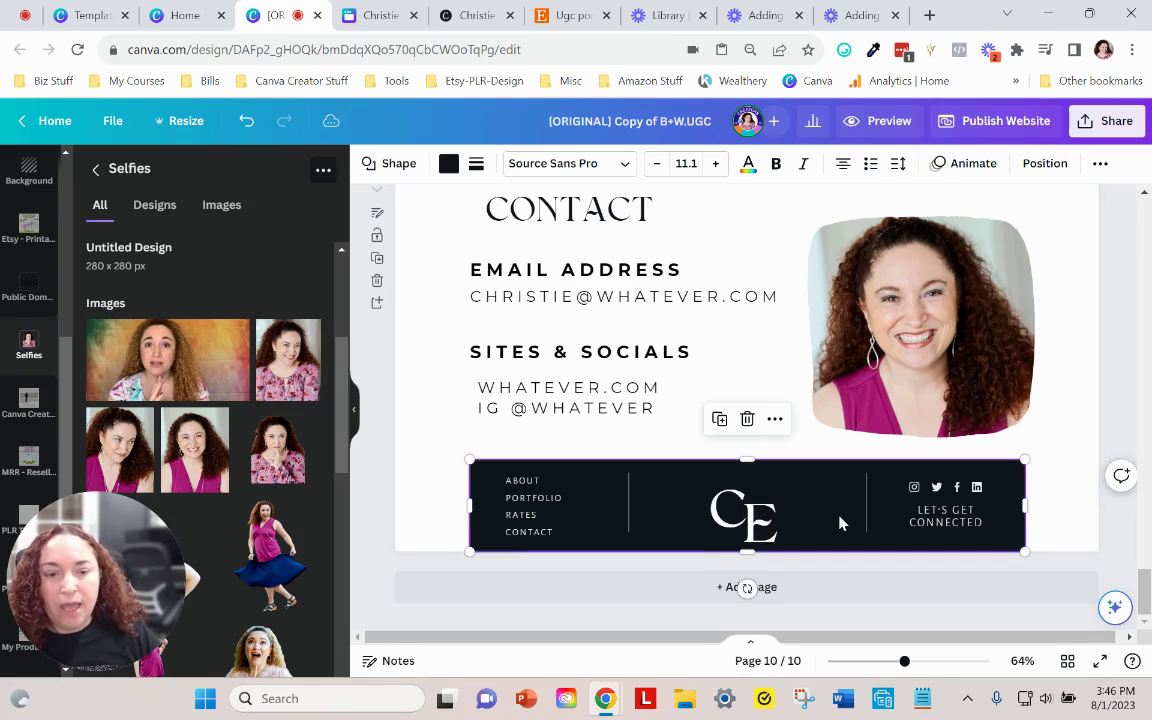
click(935, 490)
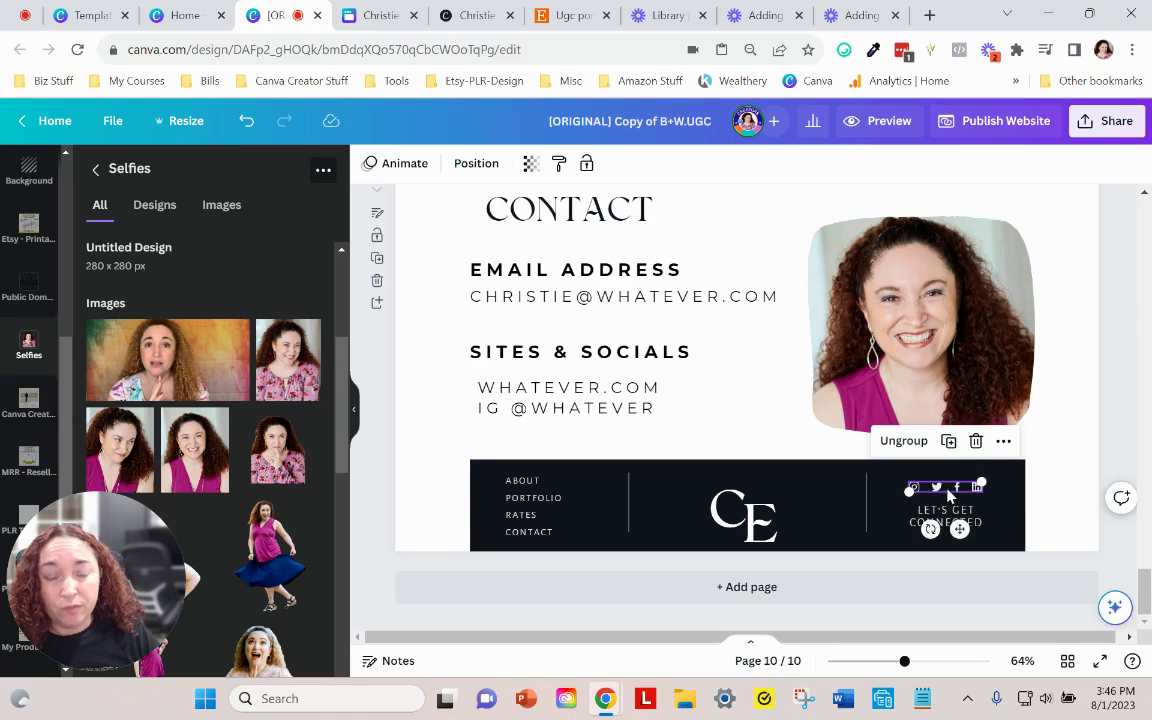
click(901, 441)
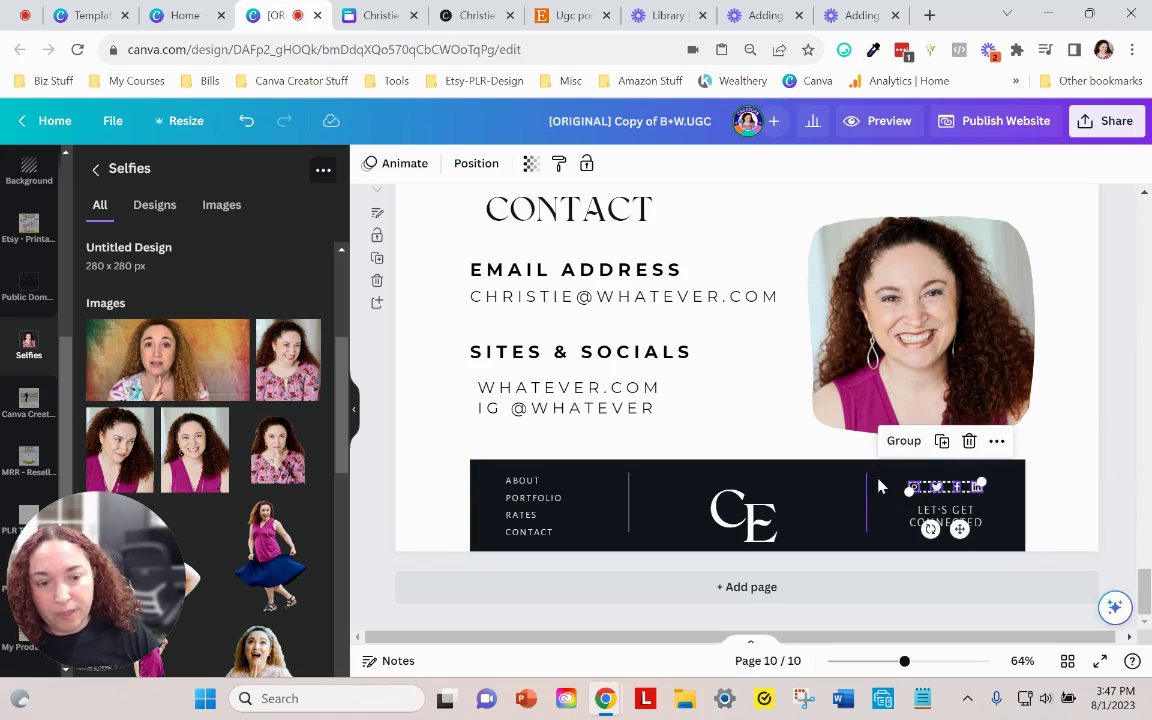
click(884, 510)
click(914, 489)
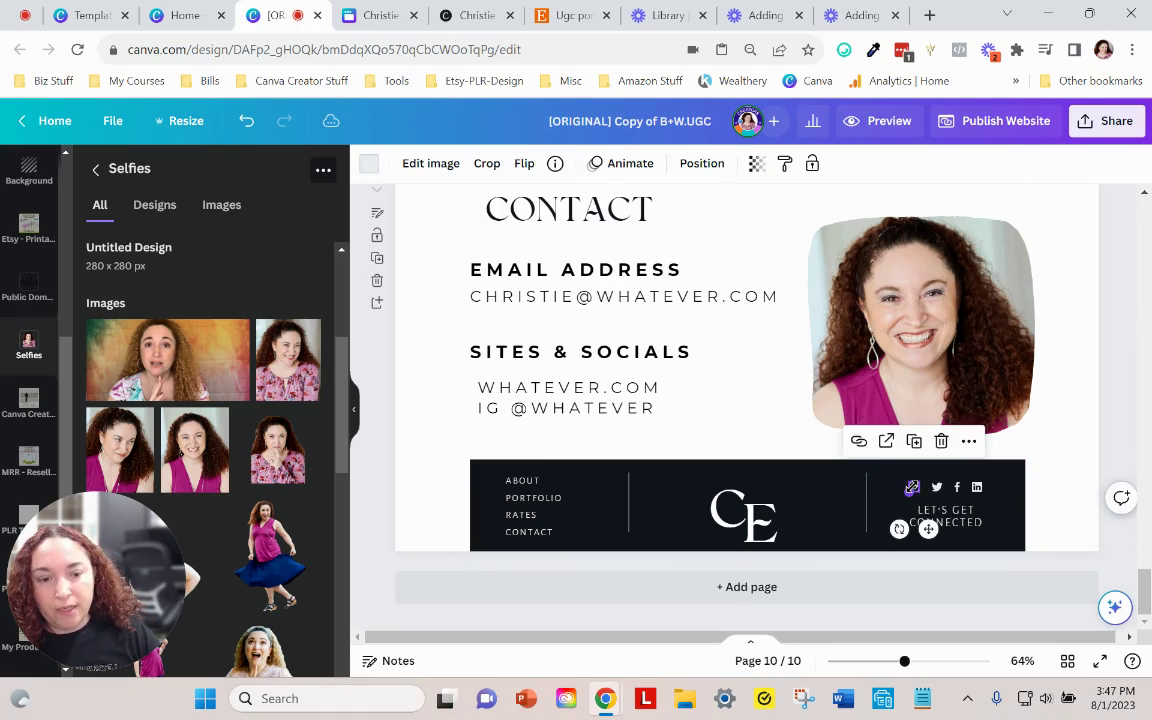
click(858, 441)
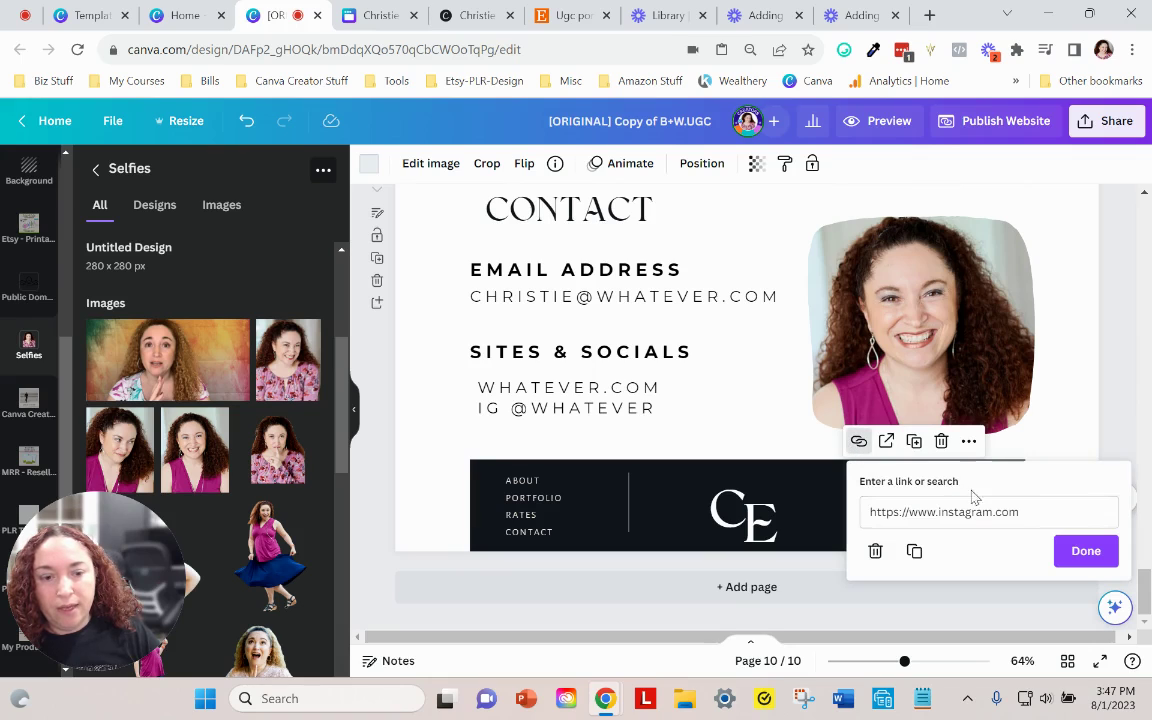
click(1022, 514)
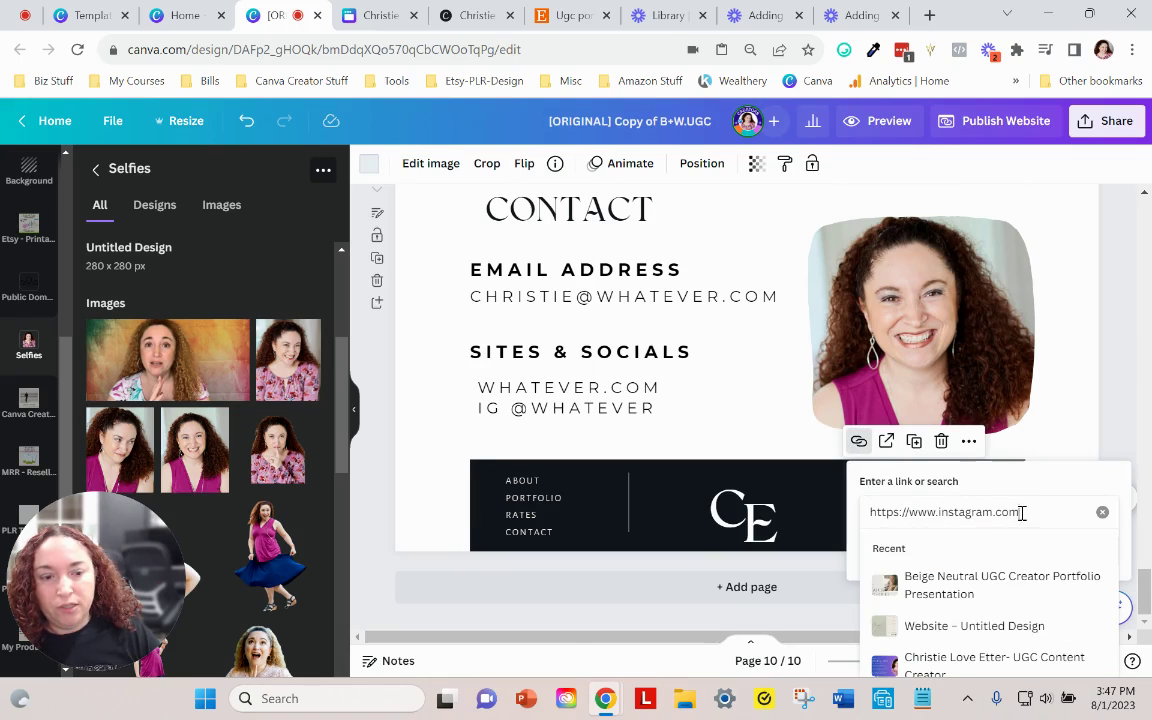
click(1100, 437)
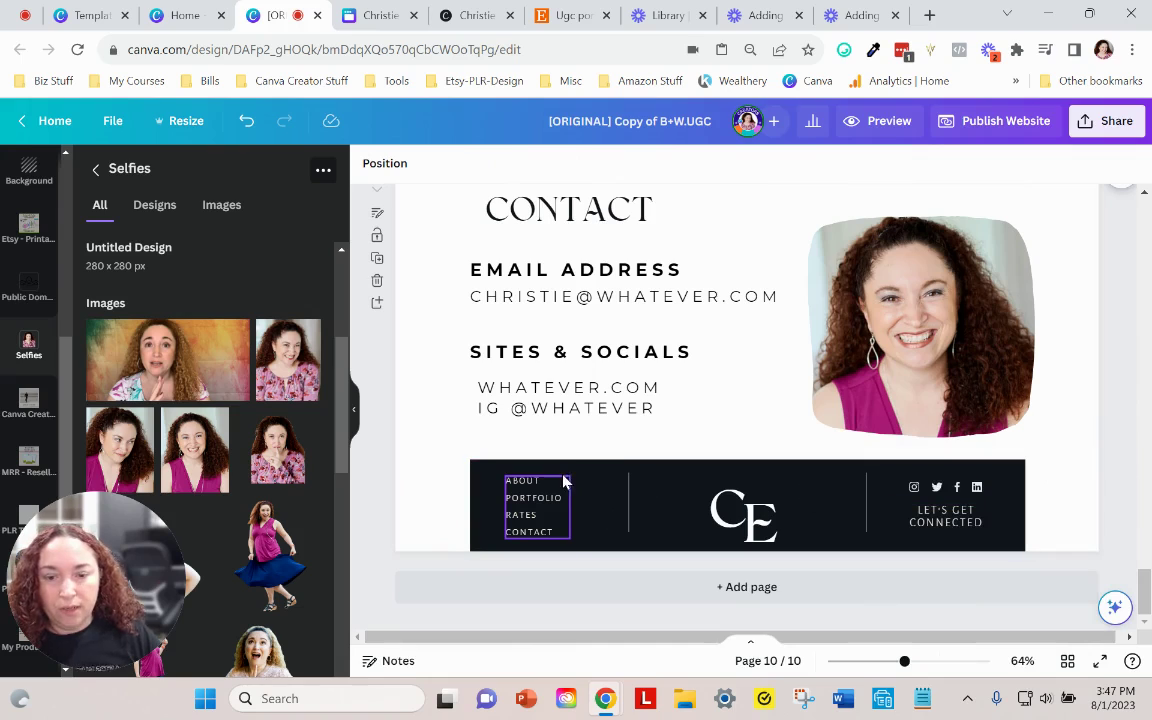
Step: Select the footer menu text box and browse its editing and more-options menus
click(533, 487)
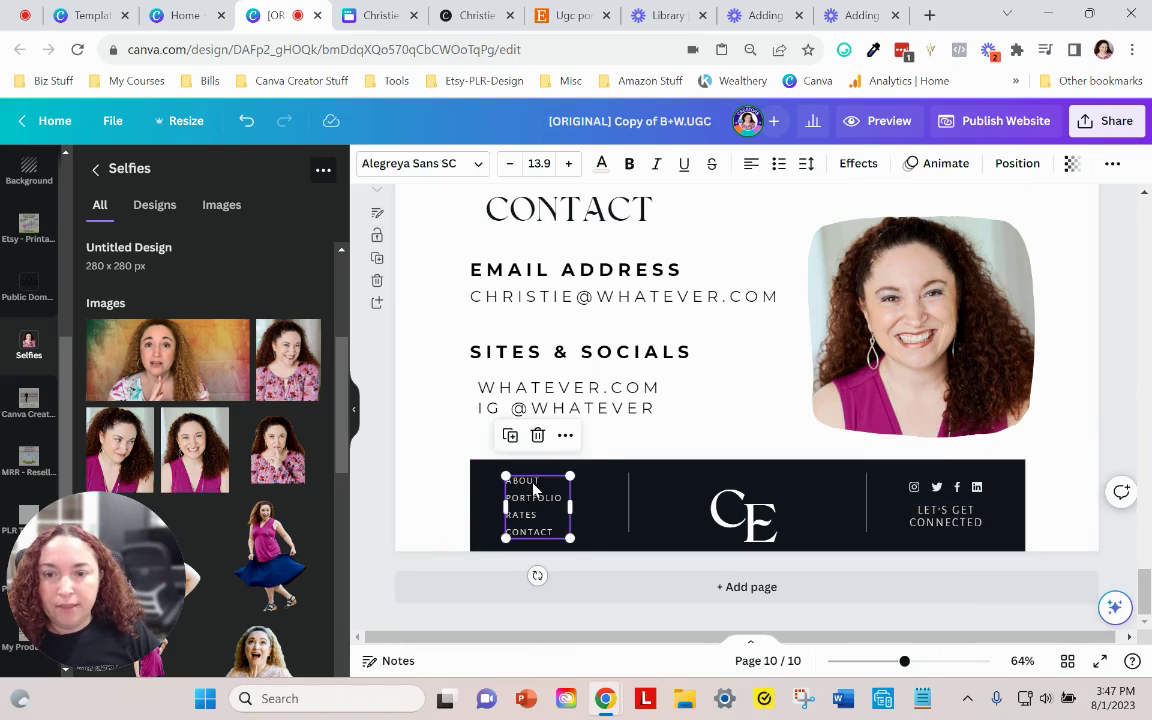
click(533, 487)
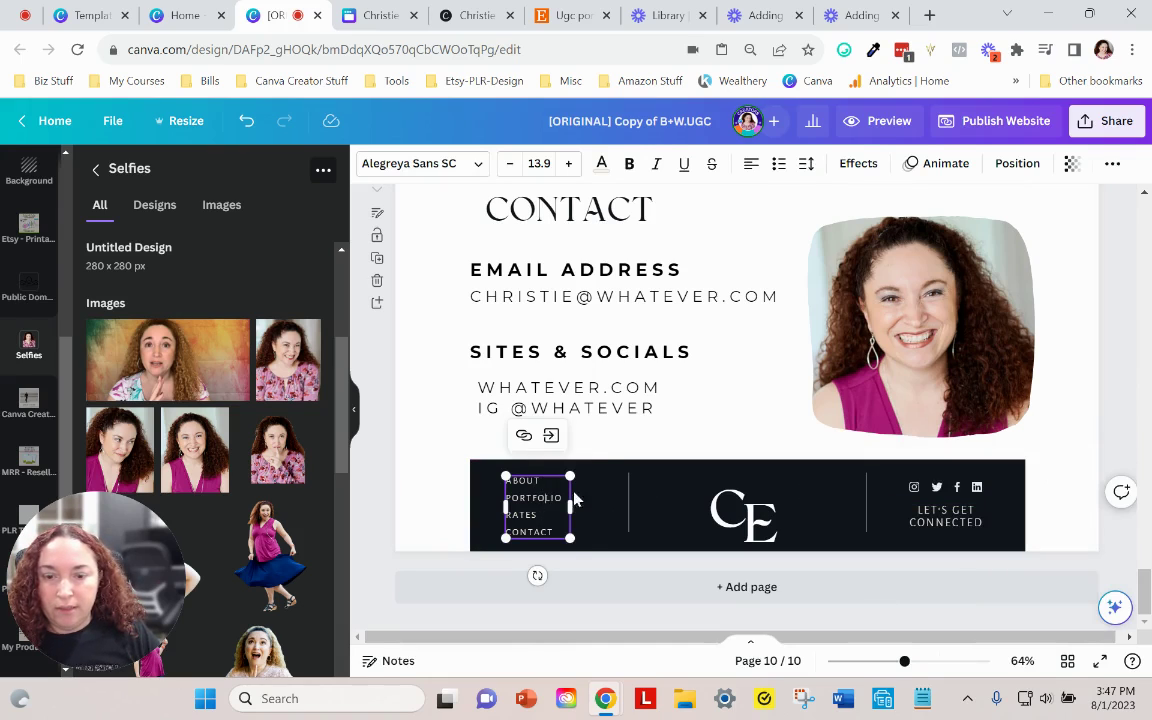
click(548, 504)
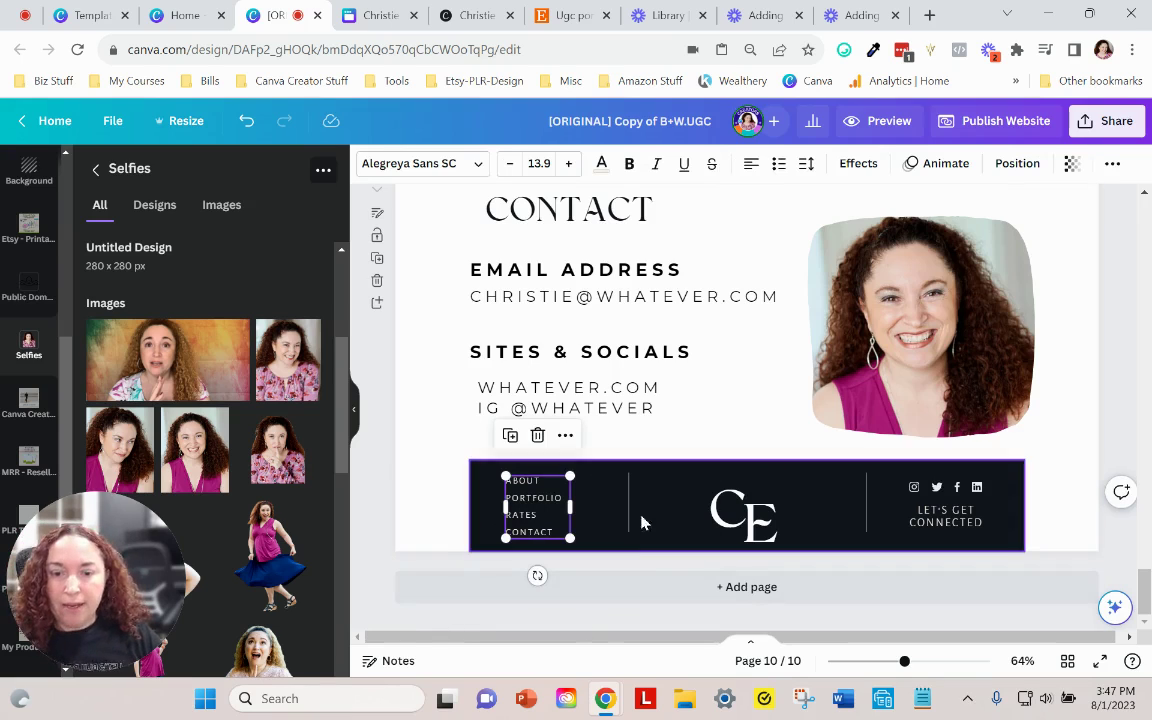
click(588, 540)
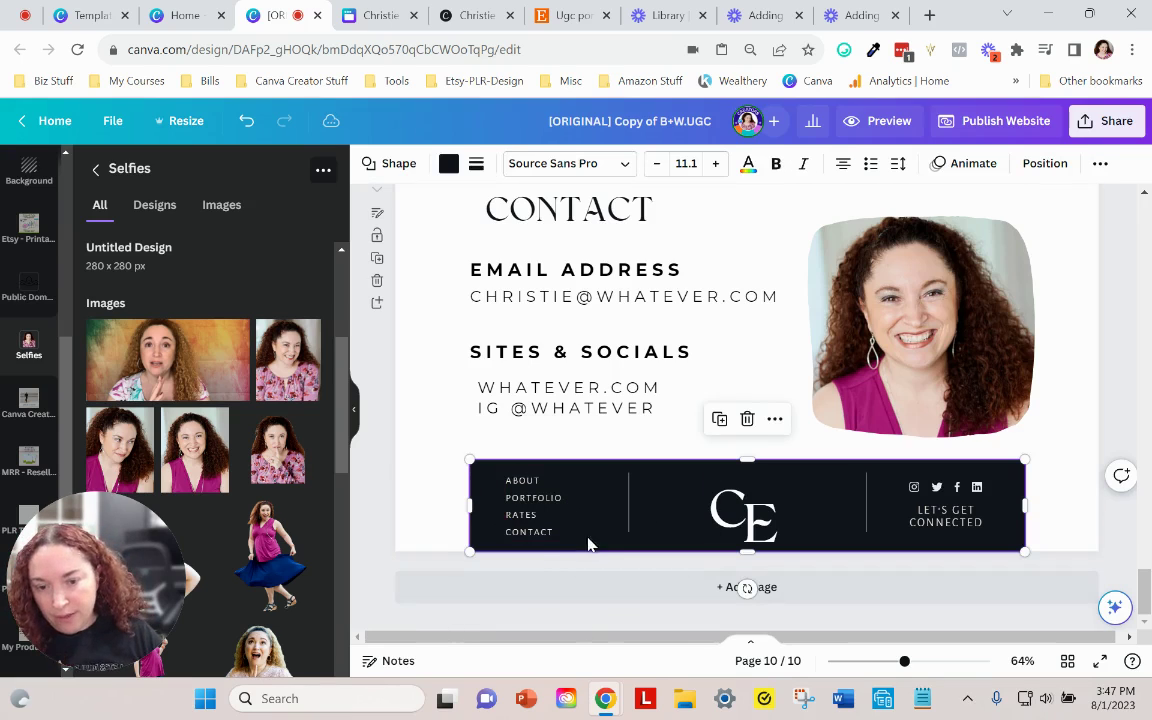
click(537, 520)
click(564, 437)
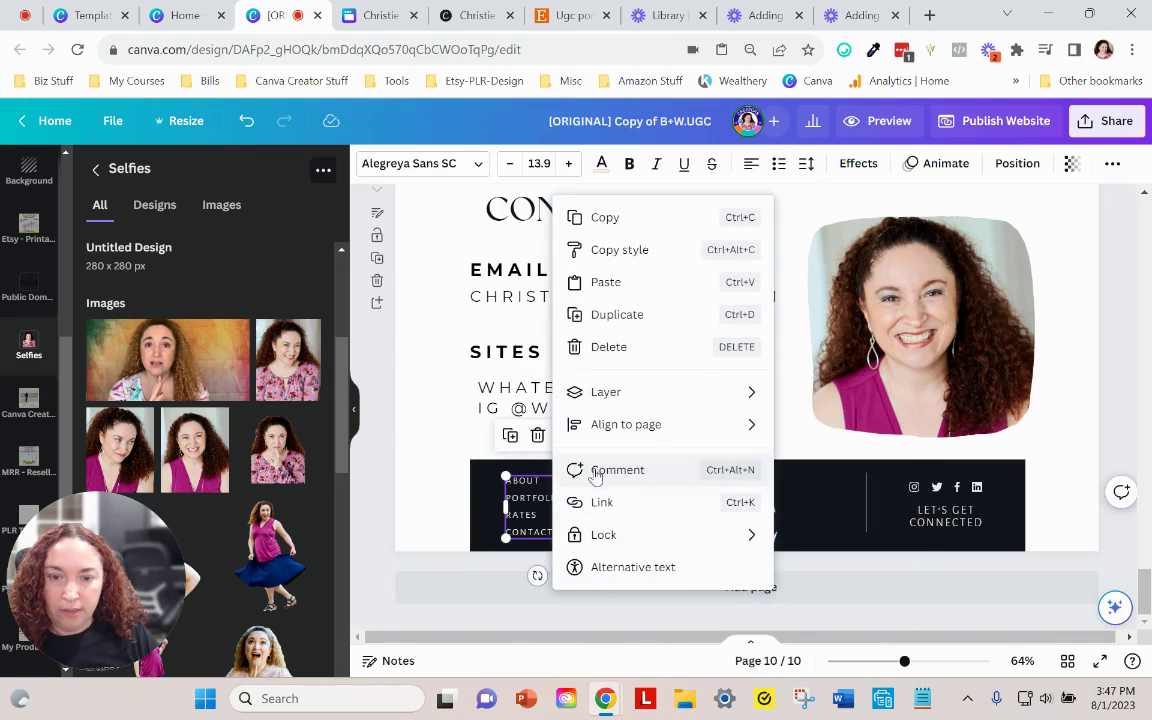
click(457, 506)
click(528, 489)
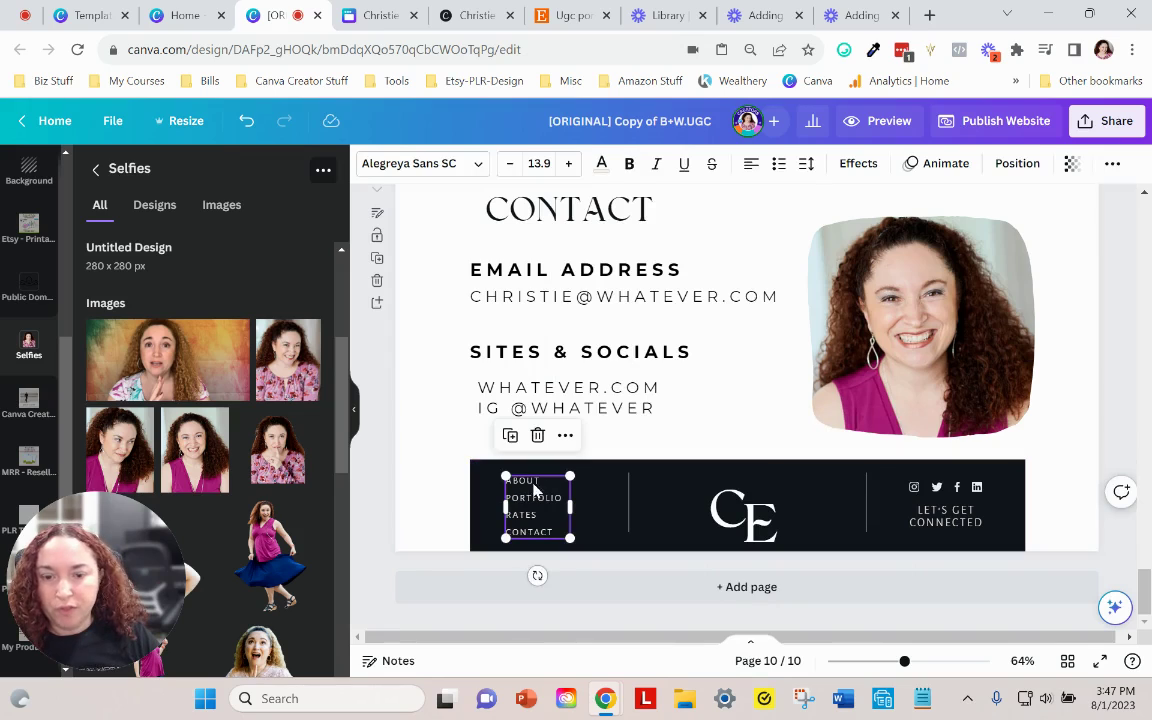
Step: Link the footer menu word ABOUT to the '3 - About' page
double_click(543, 485)
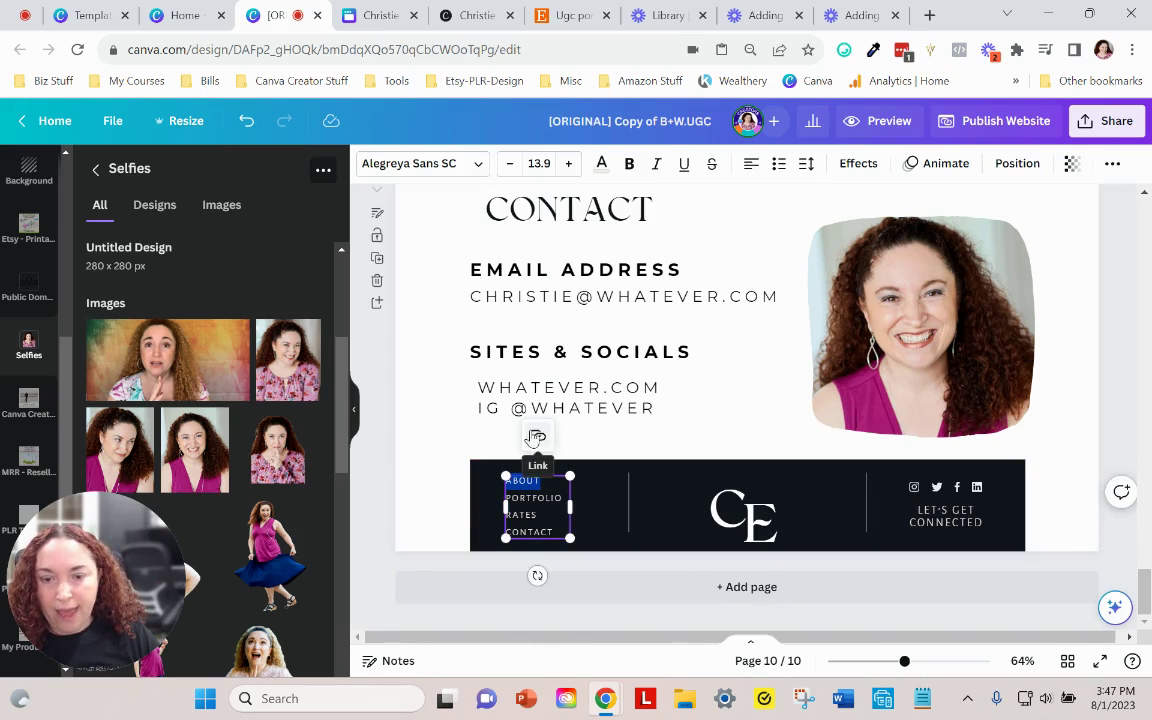
click(537, 438)
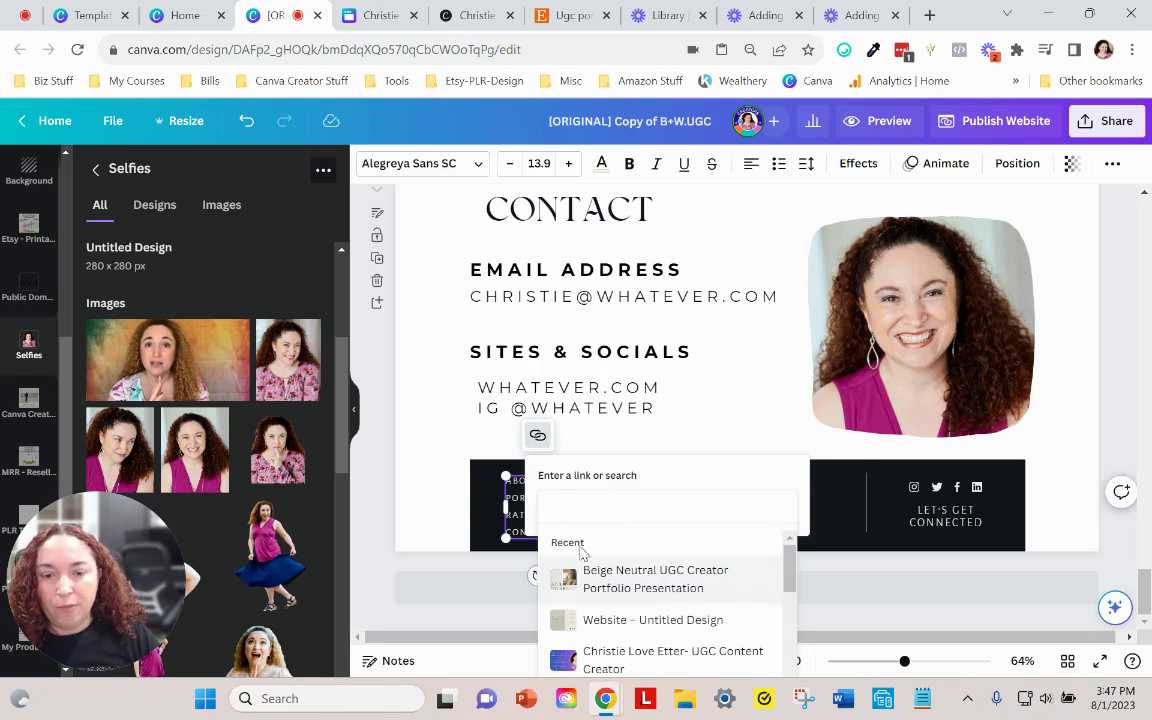
scroll(600, 590, down, 5)
scroll(607, 609, up, 2)
scroll(630, 612, up, 3)
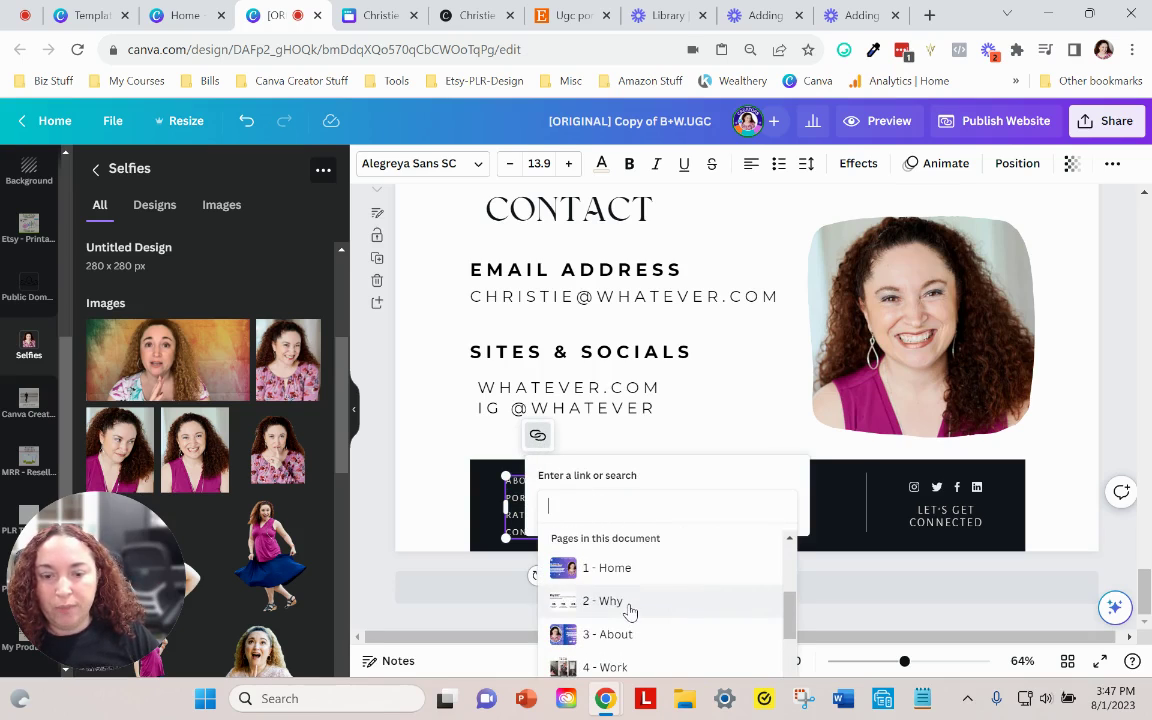
click(615, 636)
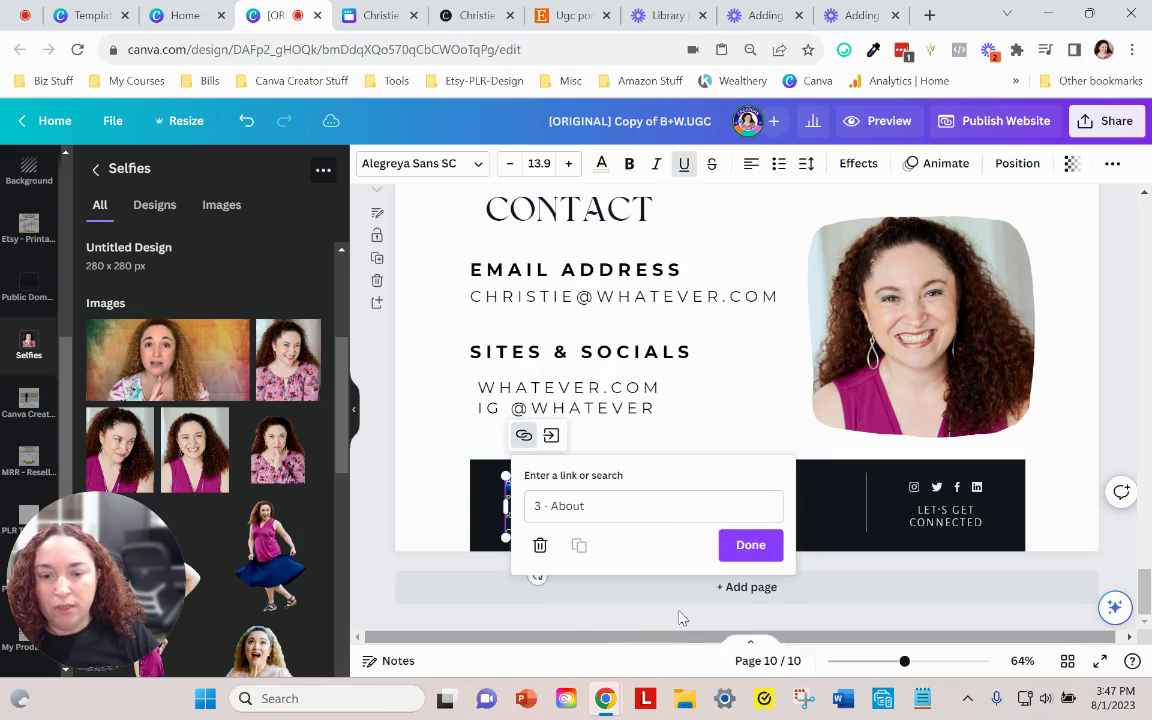
click(742, 545)
click(599, 527)
Step: Link the footer menu item PORTFOLIO to the '4 - Work' page
click(560, 508)
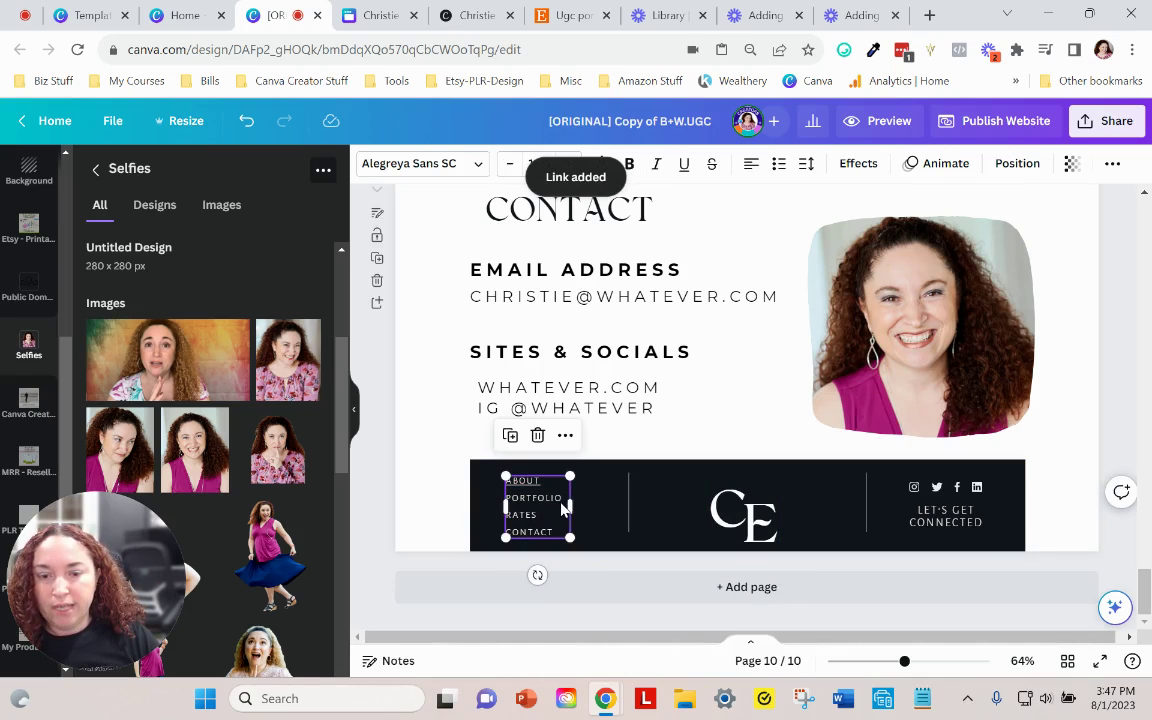
drag(507, 480, 564, 498)
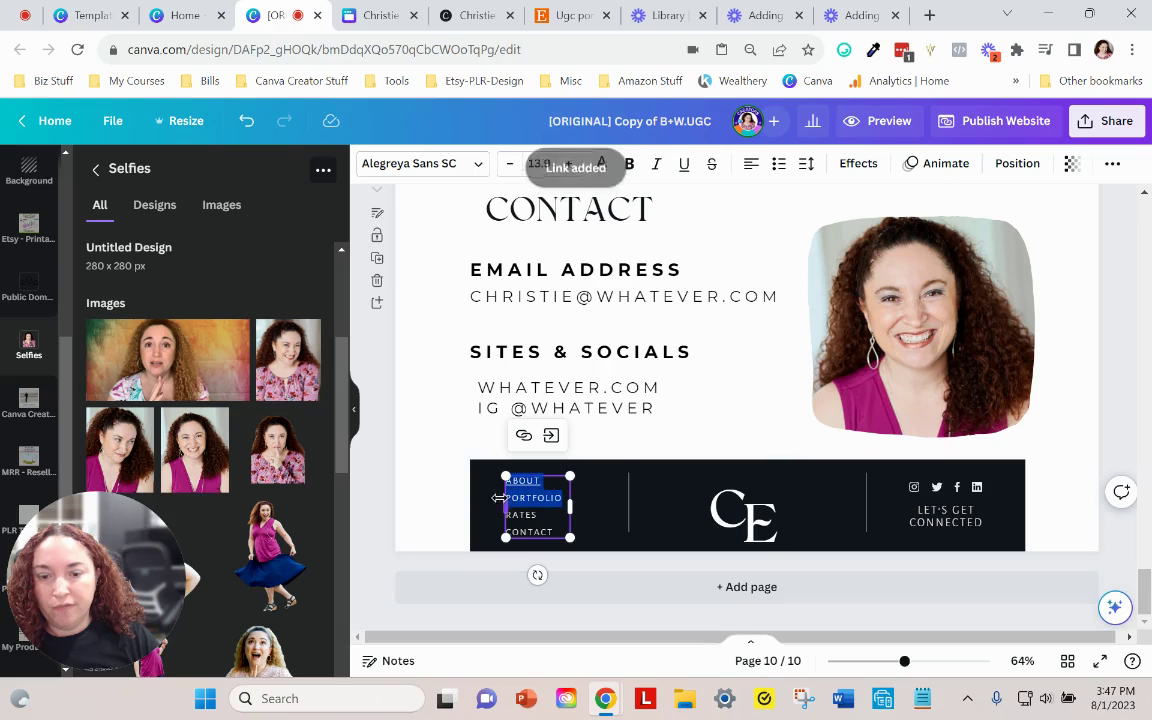
click(537, 436)
scroll(690, 620, down, 5)
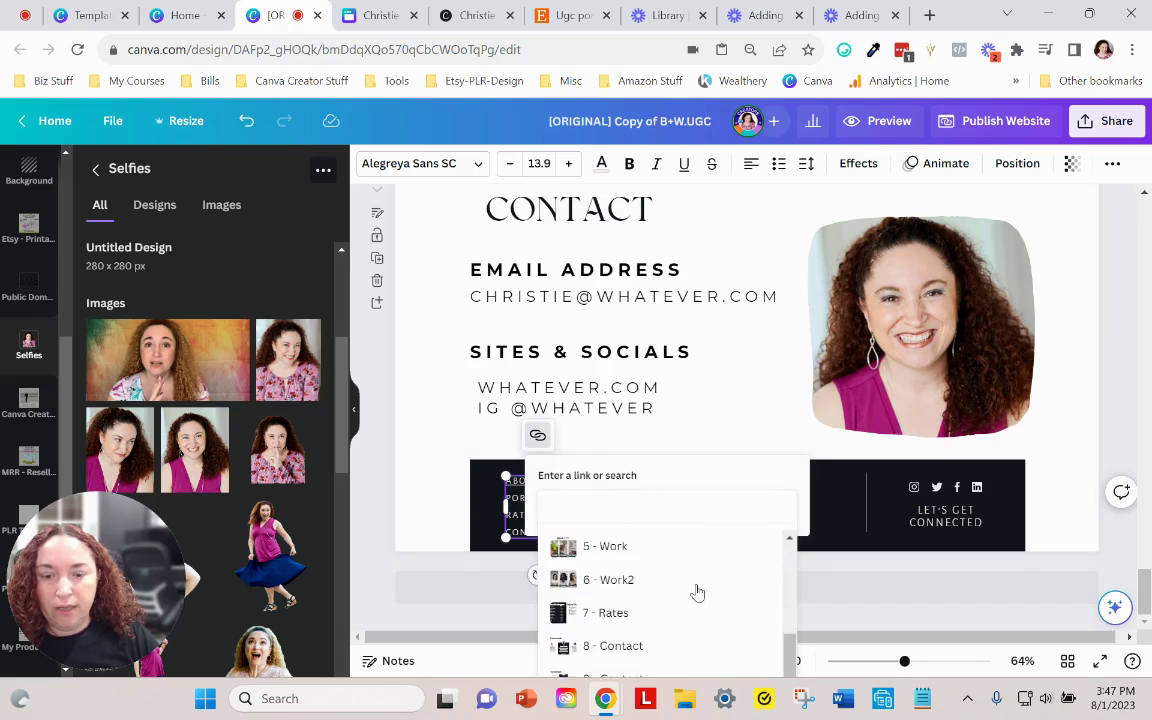
scroll(690, 600, down, 1)
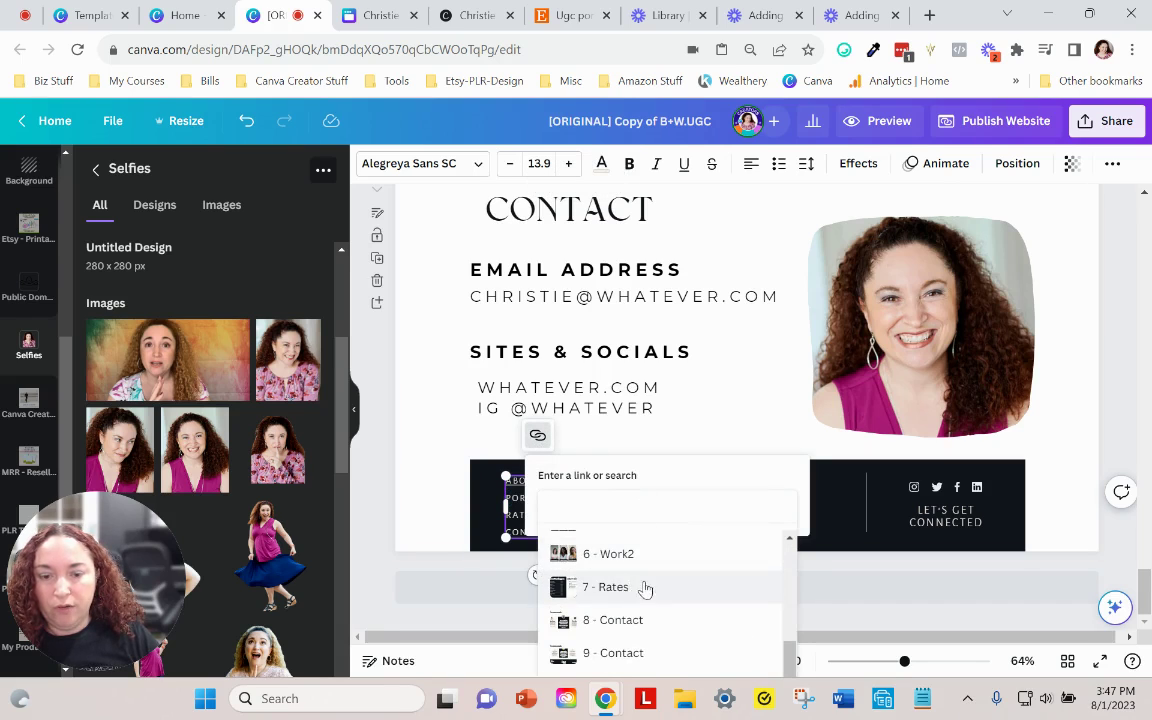
scroll(648, 605, up, 2)
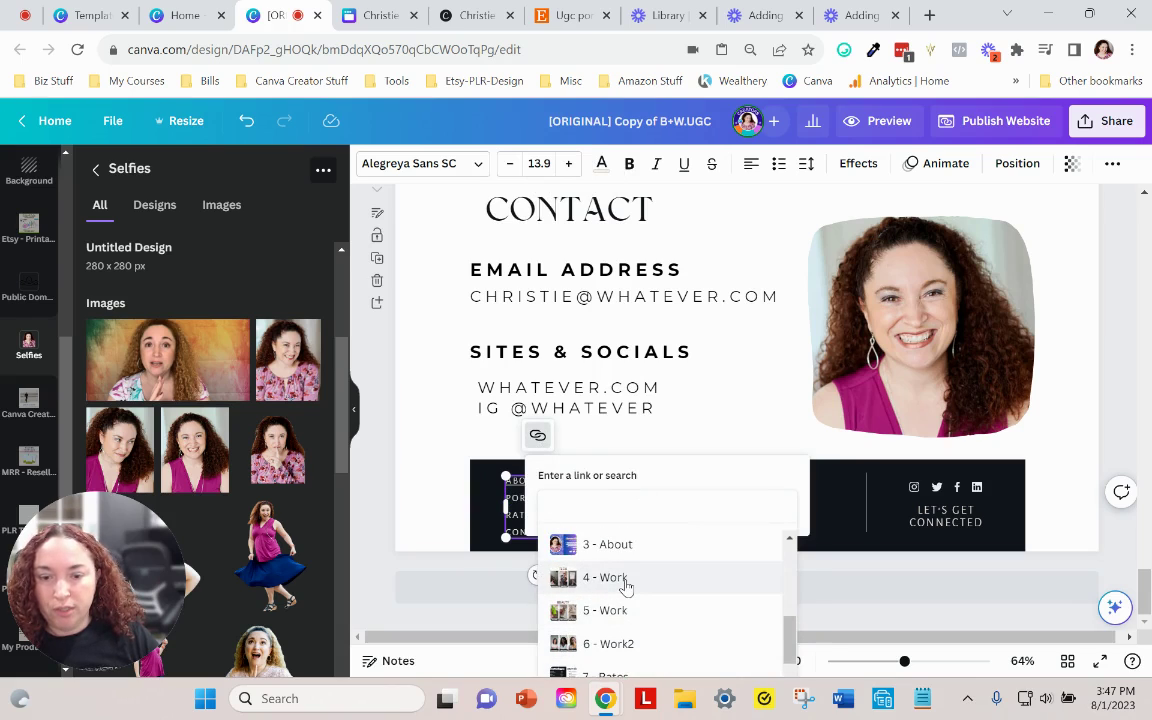
click(618, 578)
click(751, 545)
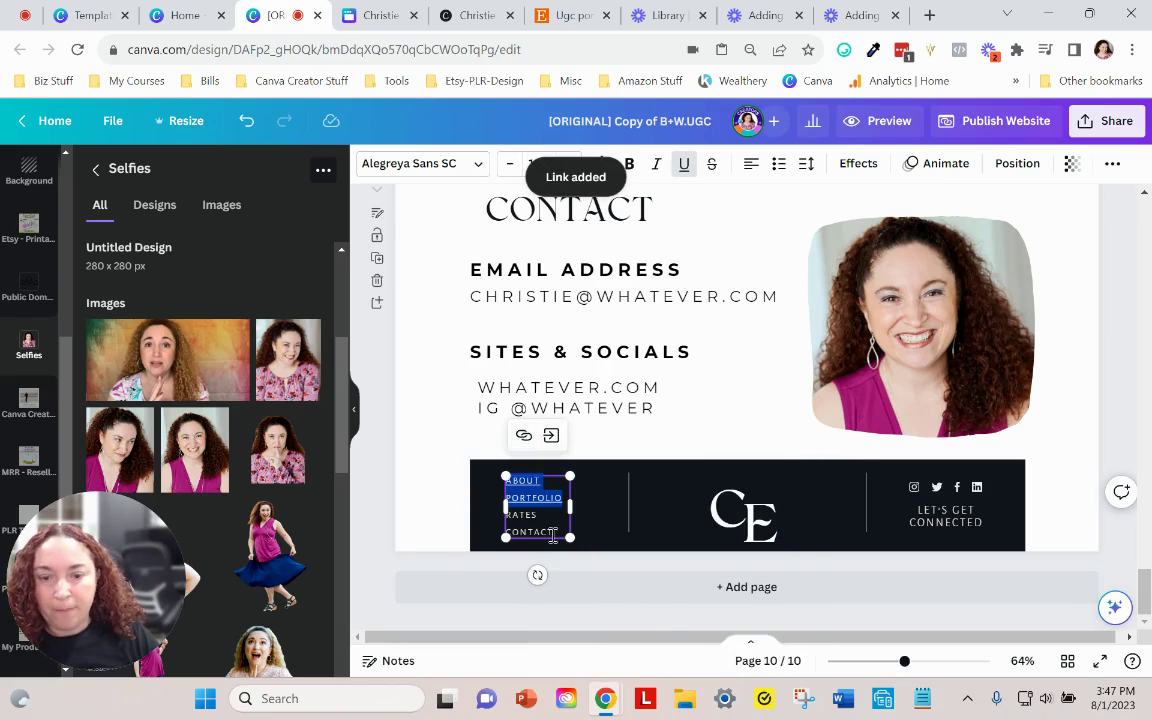
Step: Confirm the footer menu item RATES links to the '7 - Rates' page
click(541, 524)
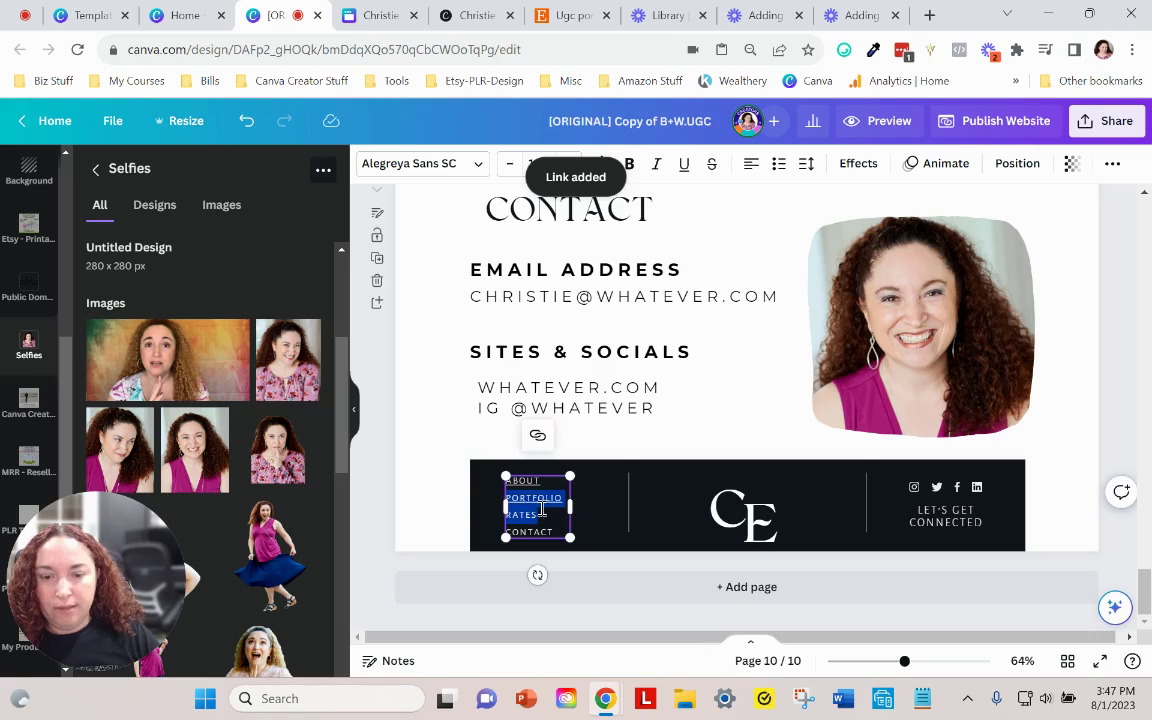
click(555, 512)
drag(555, 514, 506, 497)
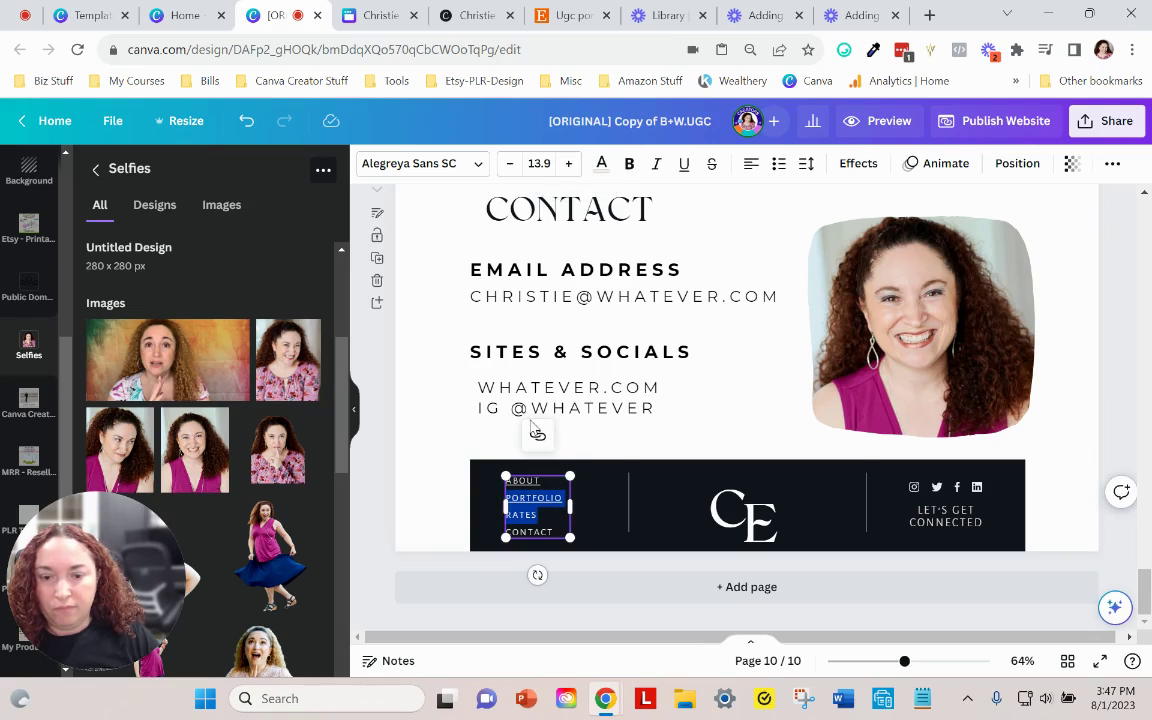
double_click(512, 515)
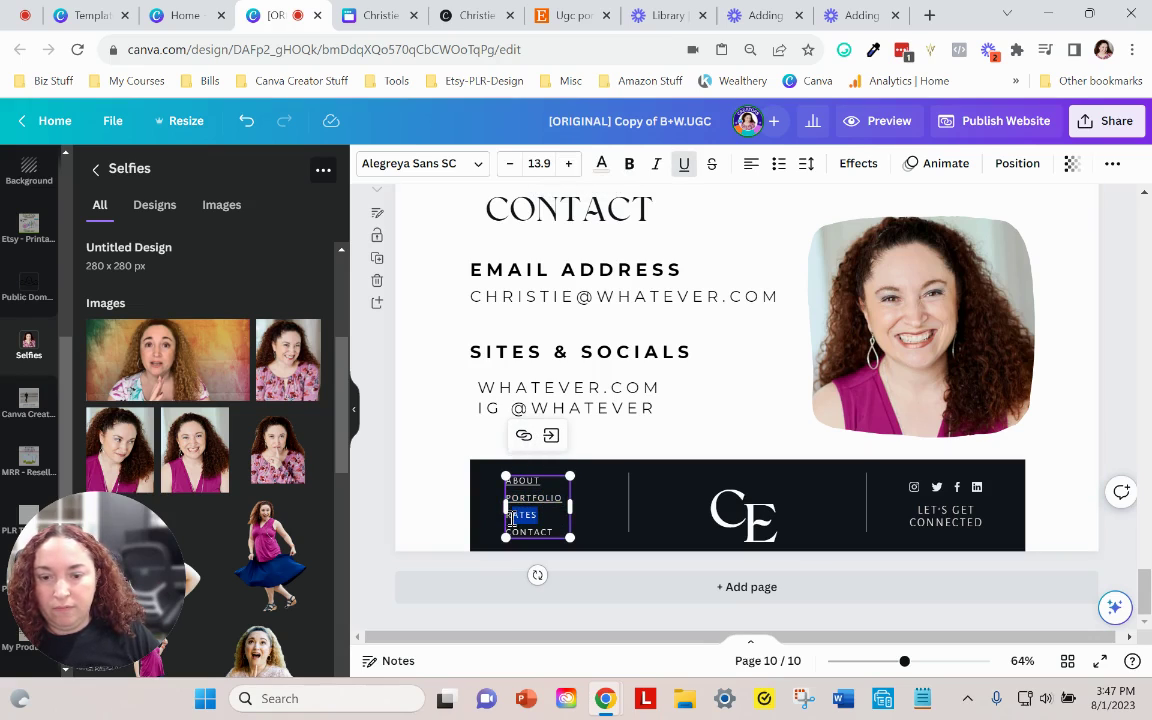
click(523, 435)
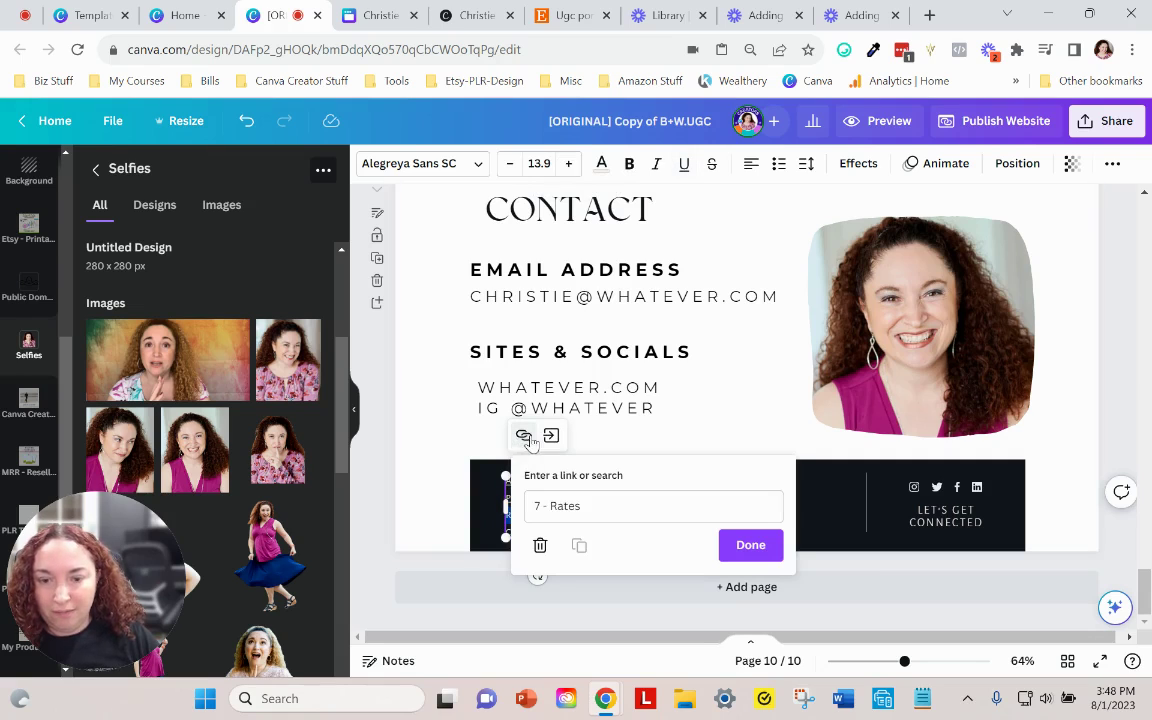
click(359, 410)
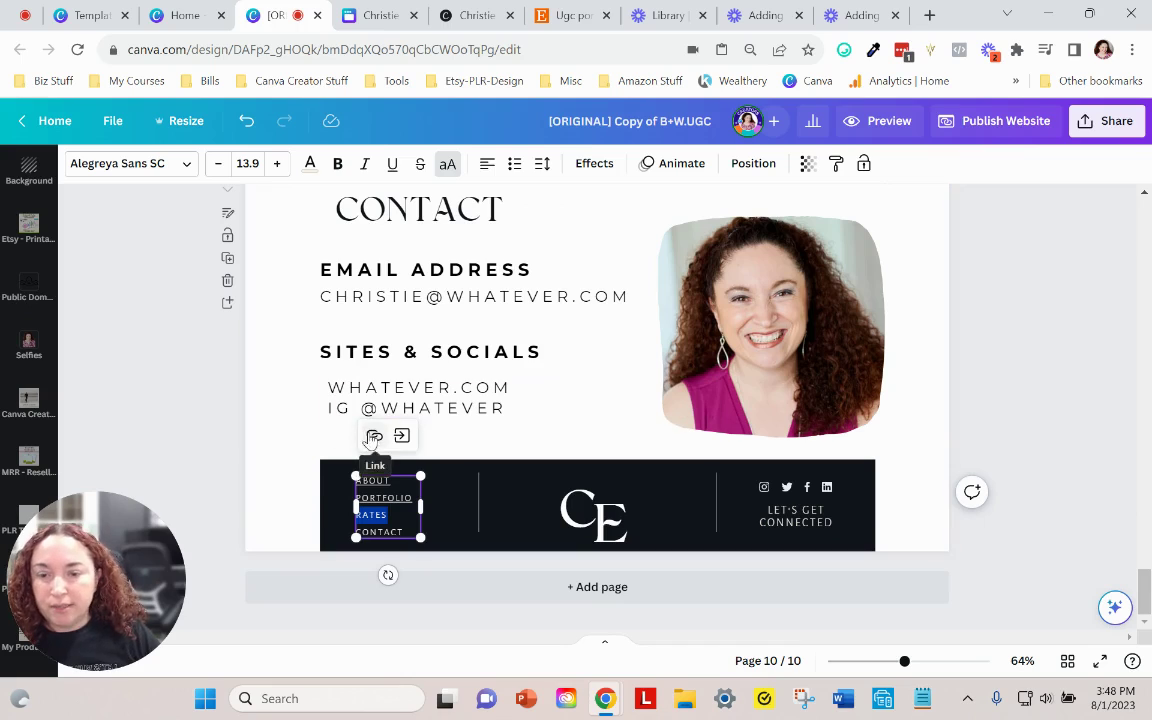
click(374, 435)
click(513, 498)
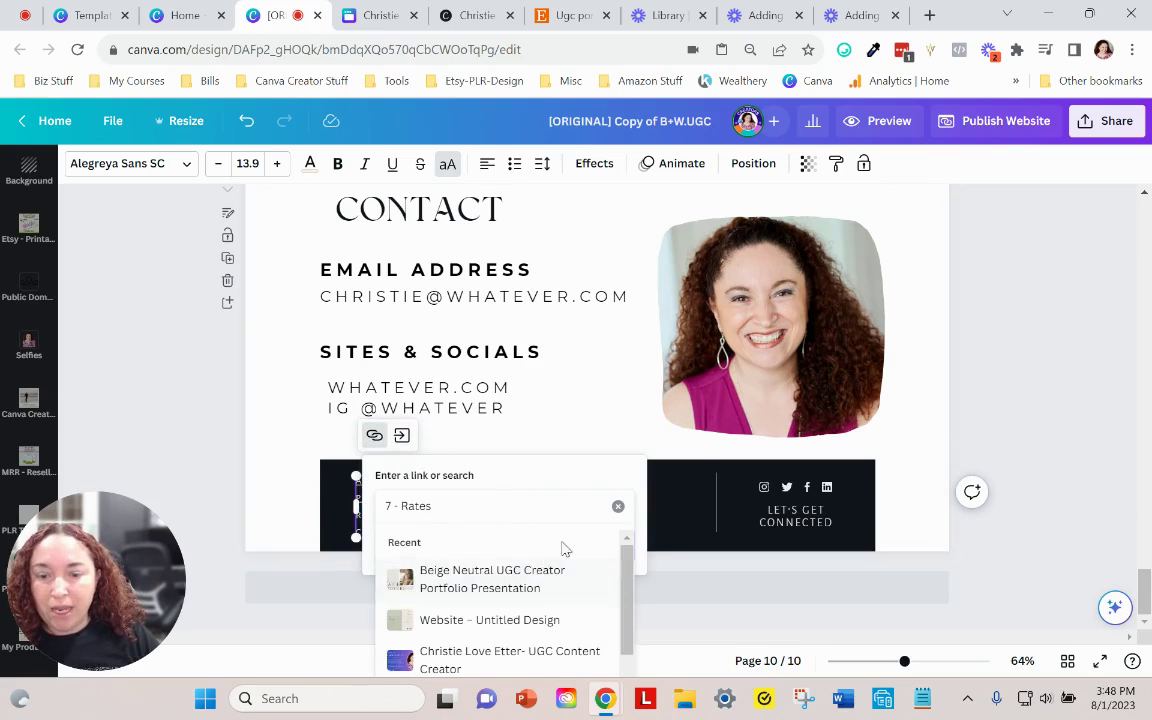
scroll(563, 545, down, 1)
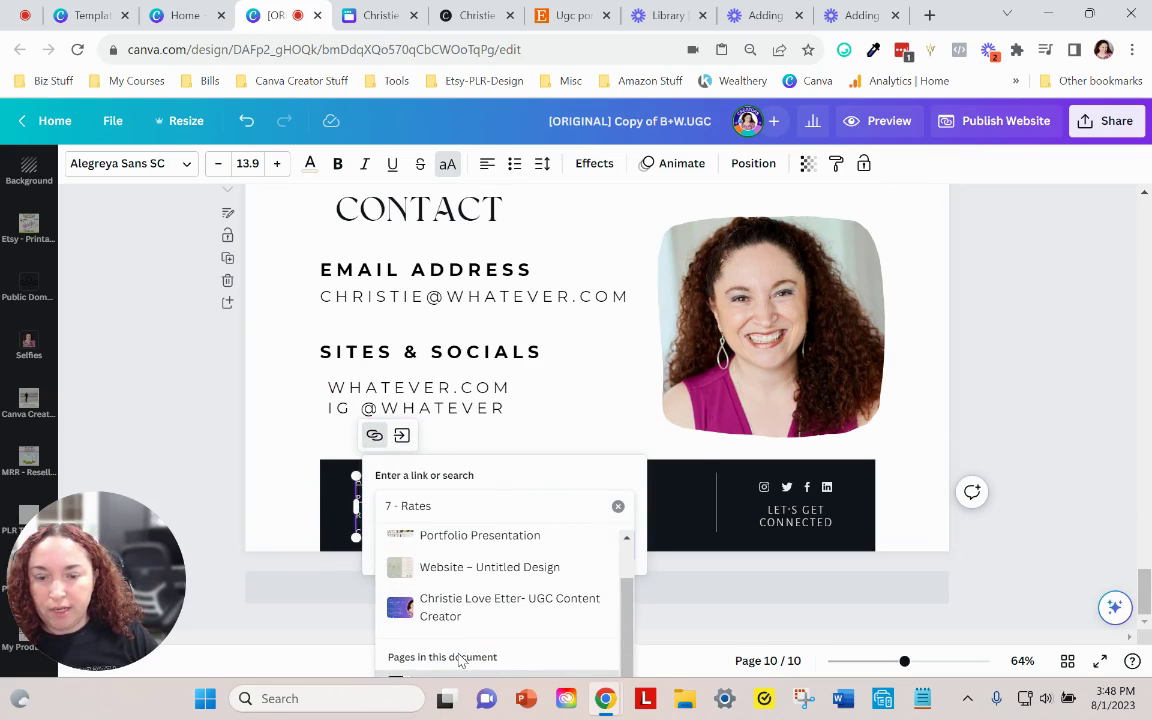
click(988, 528)
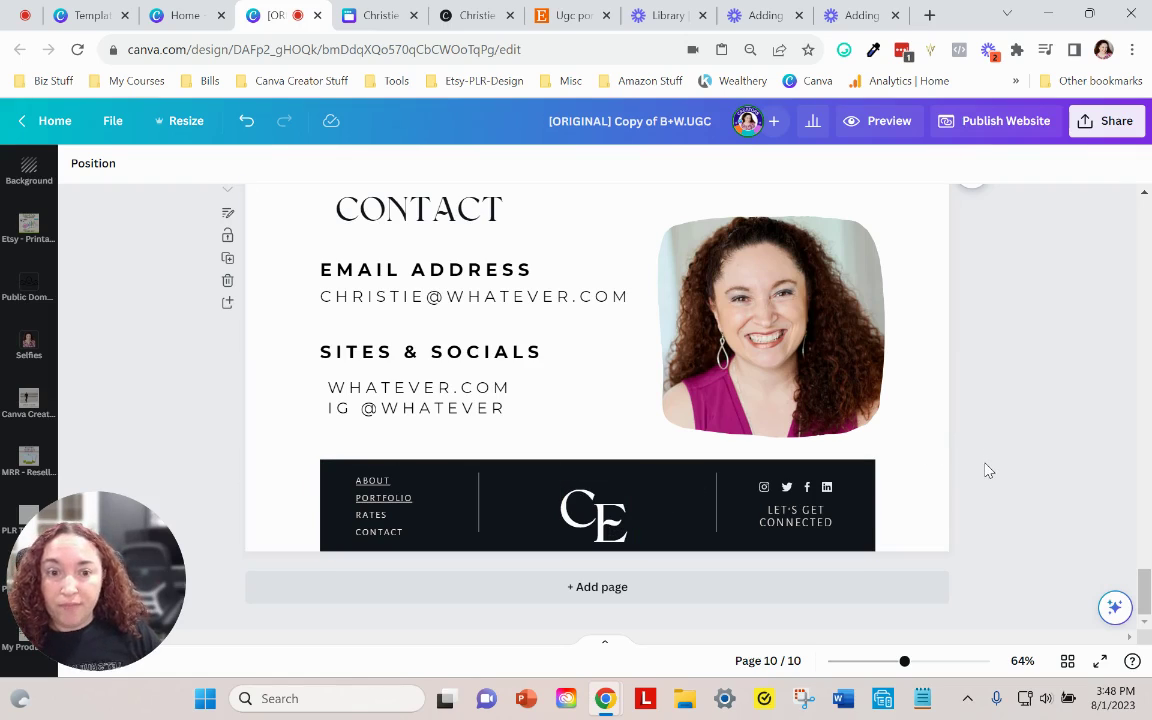
scroll(1008, 488, up, 2)
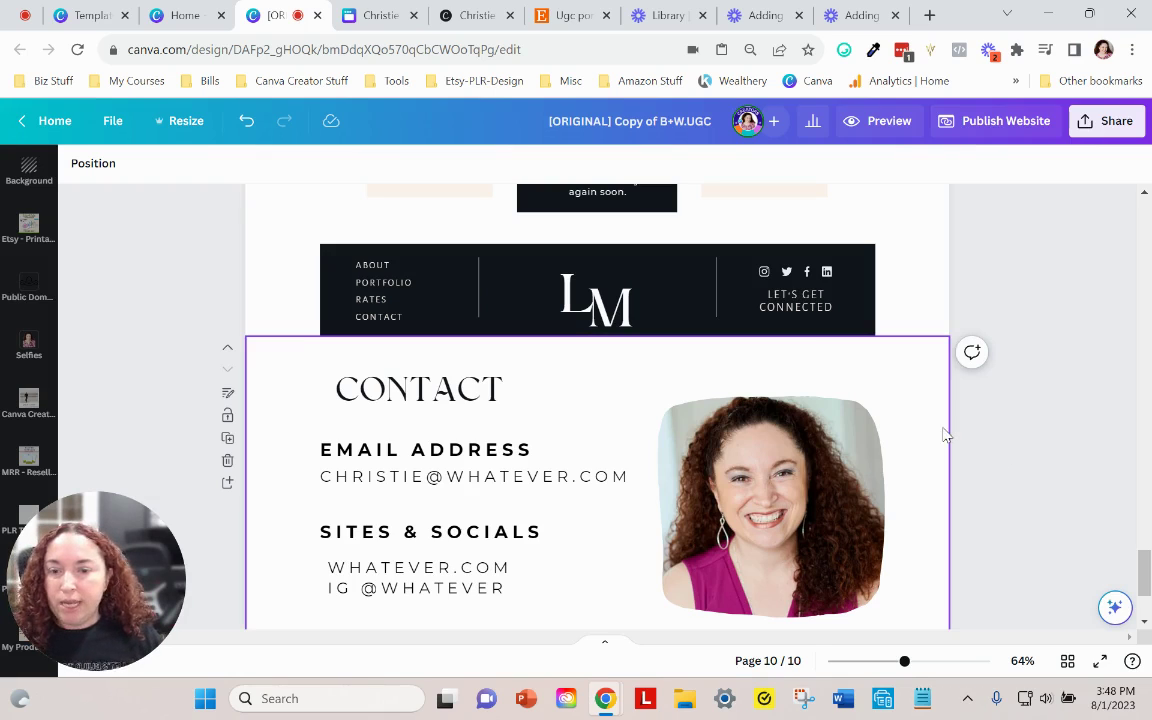
scroll(545, 400, up, 4)
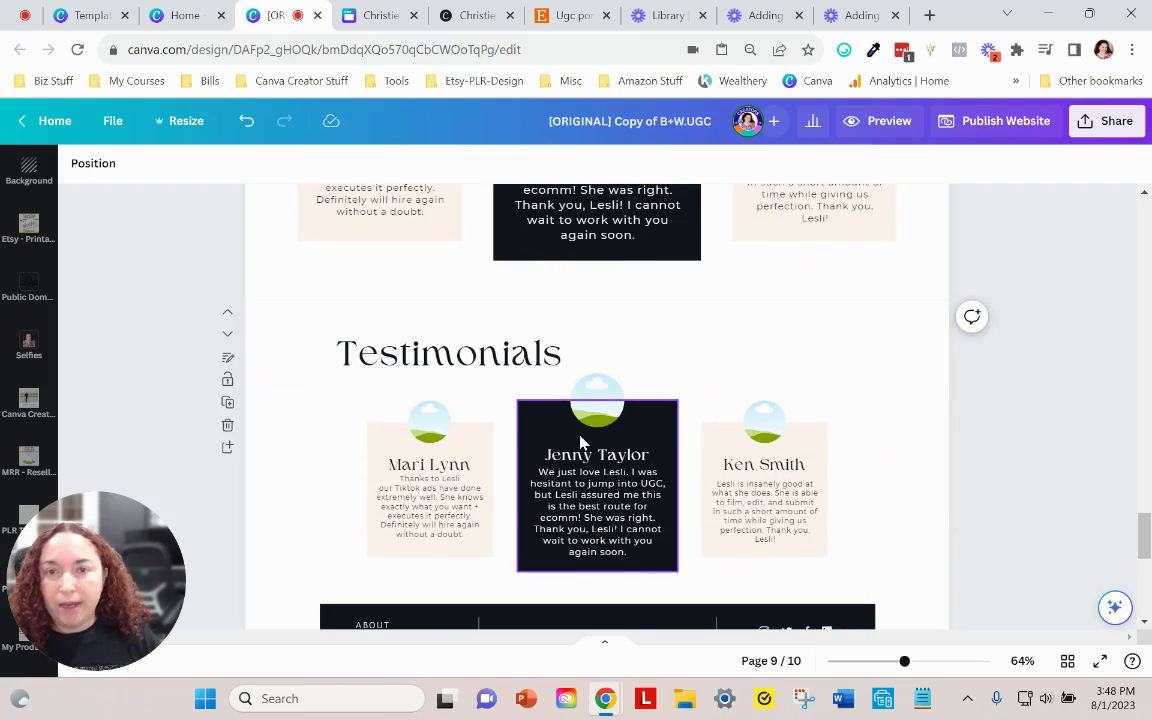
scroll(604, 462, up, 5)
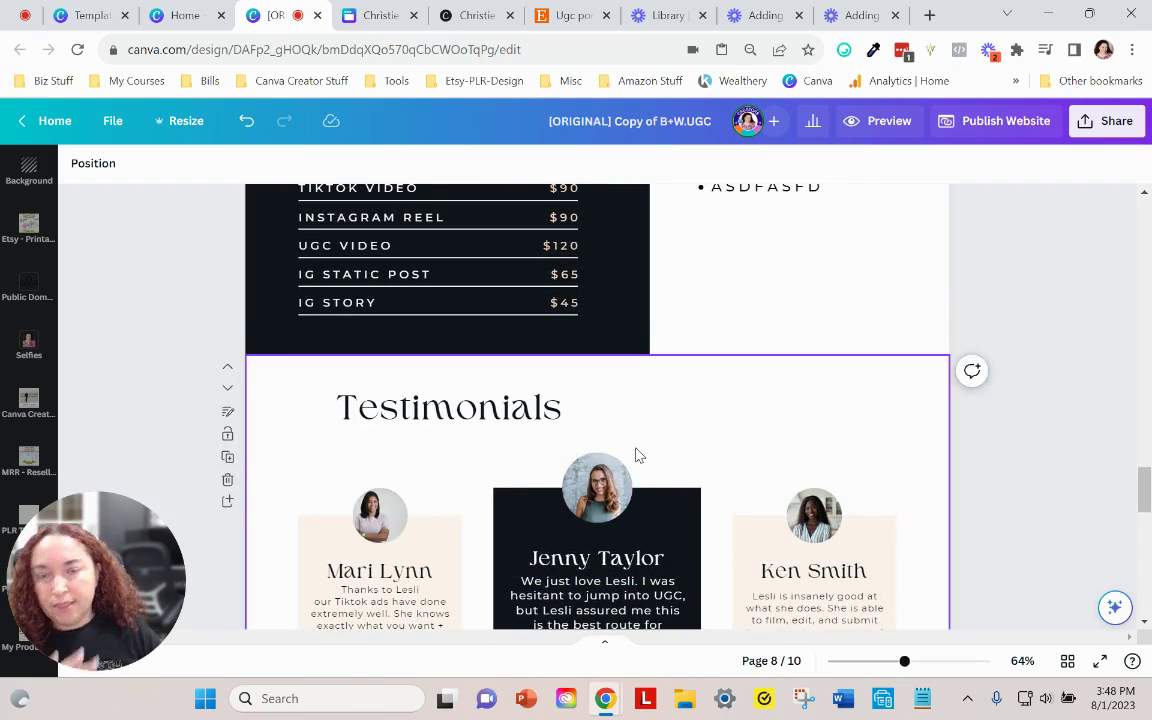
scroll(636, 458, down, 5)
scroll(636, 462, down, 5)
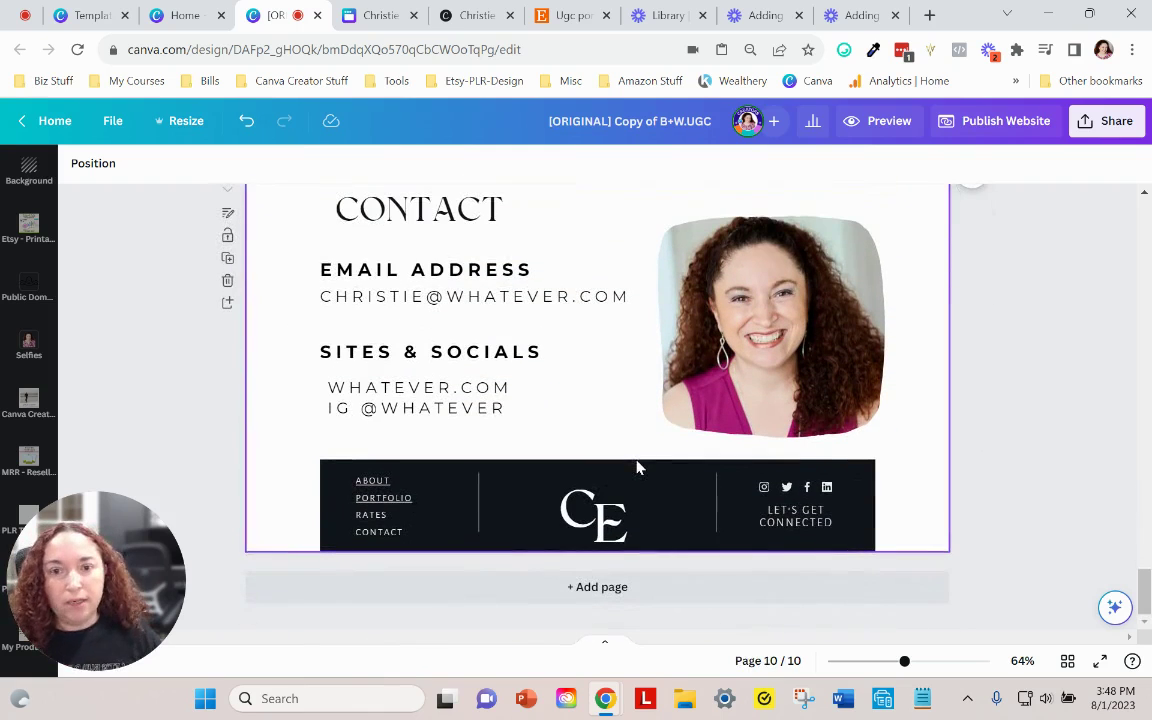